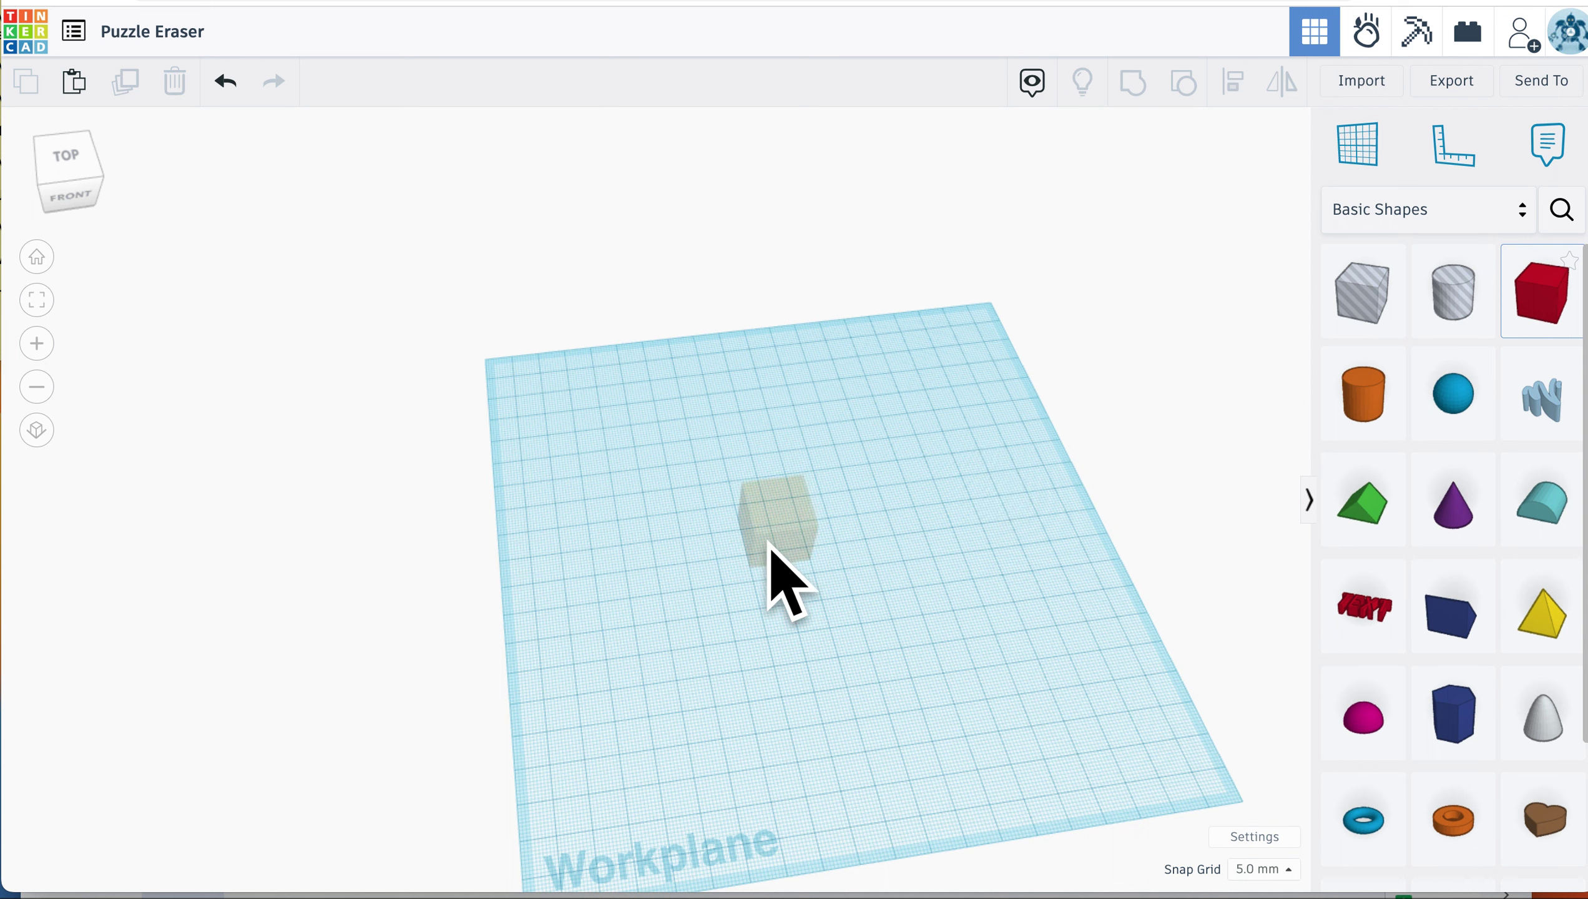
Step: Place a 20 mm red box on the workplane and put a duplicate 20 mm to its right, face to face
left_click(728, 575)
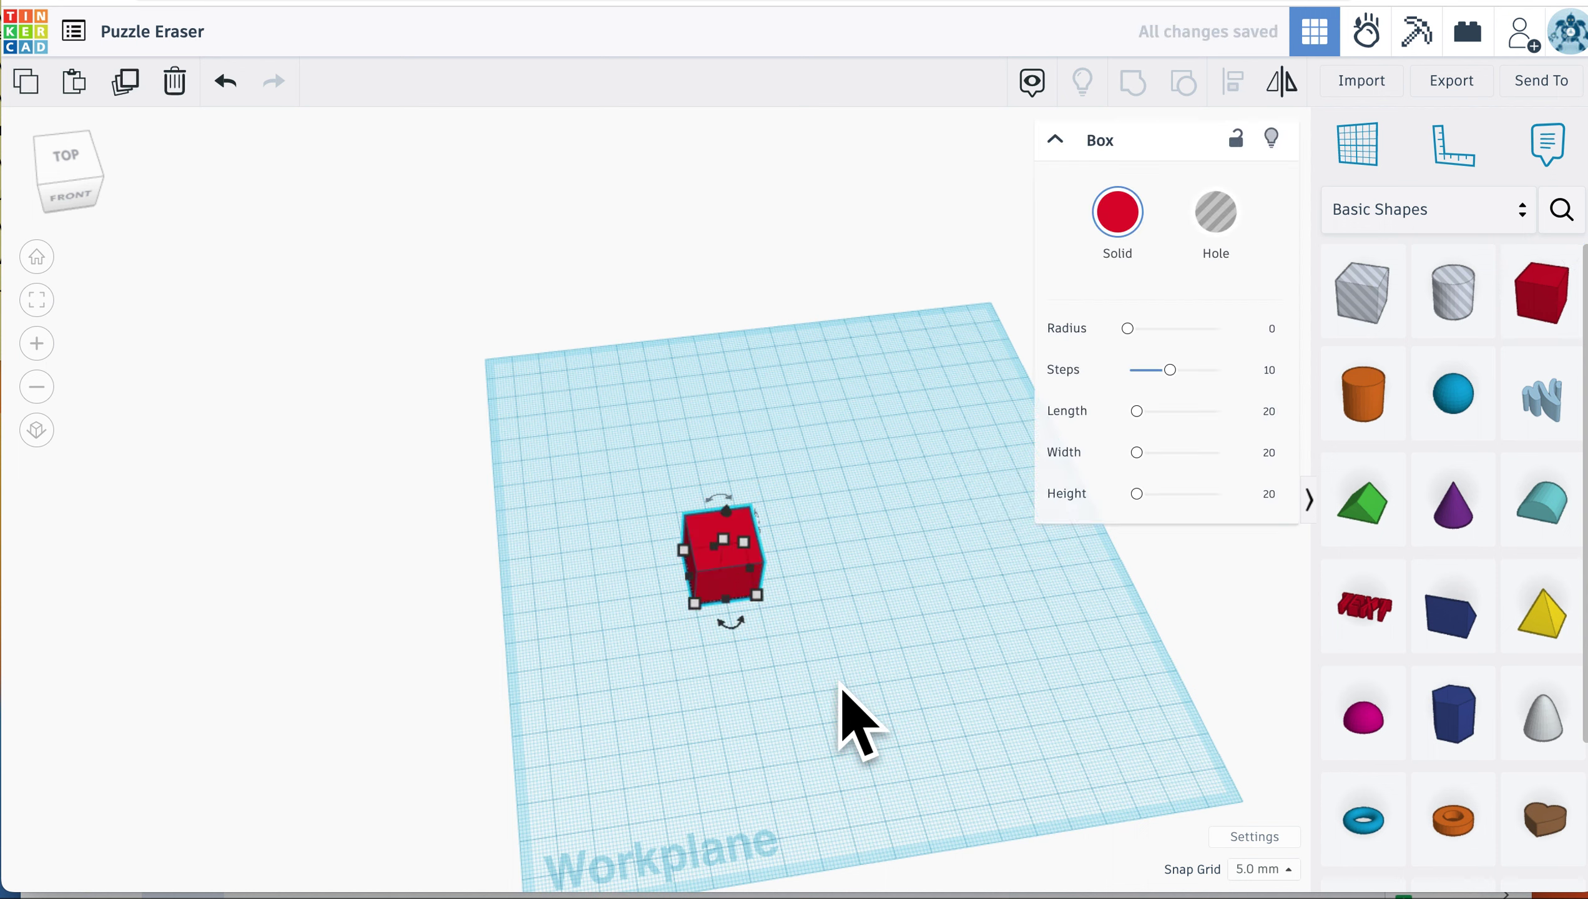
left_click(125, 83)
key("Right")
key("Right")
key("Right")
key("Right")
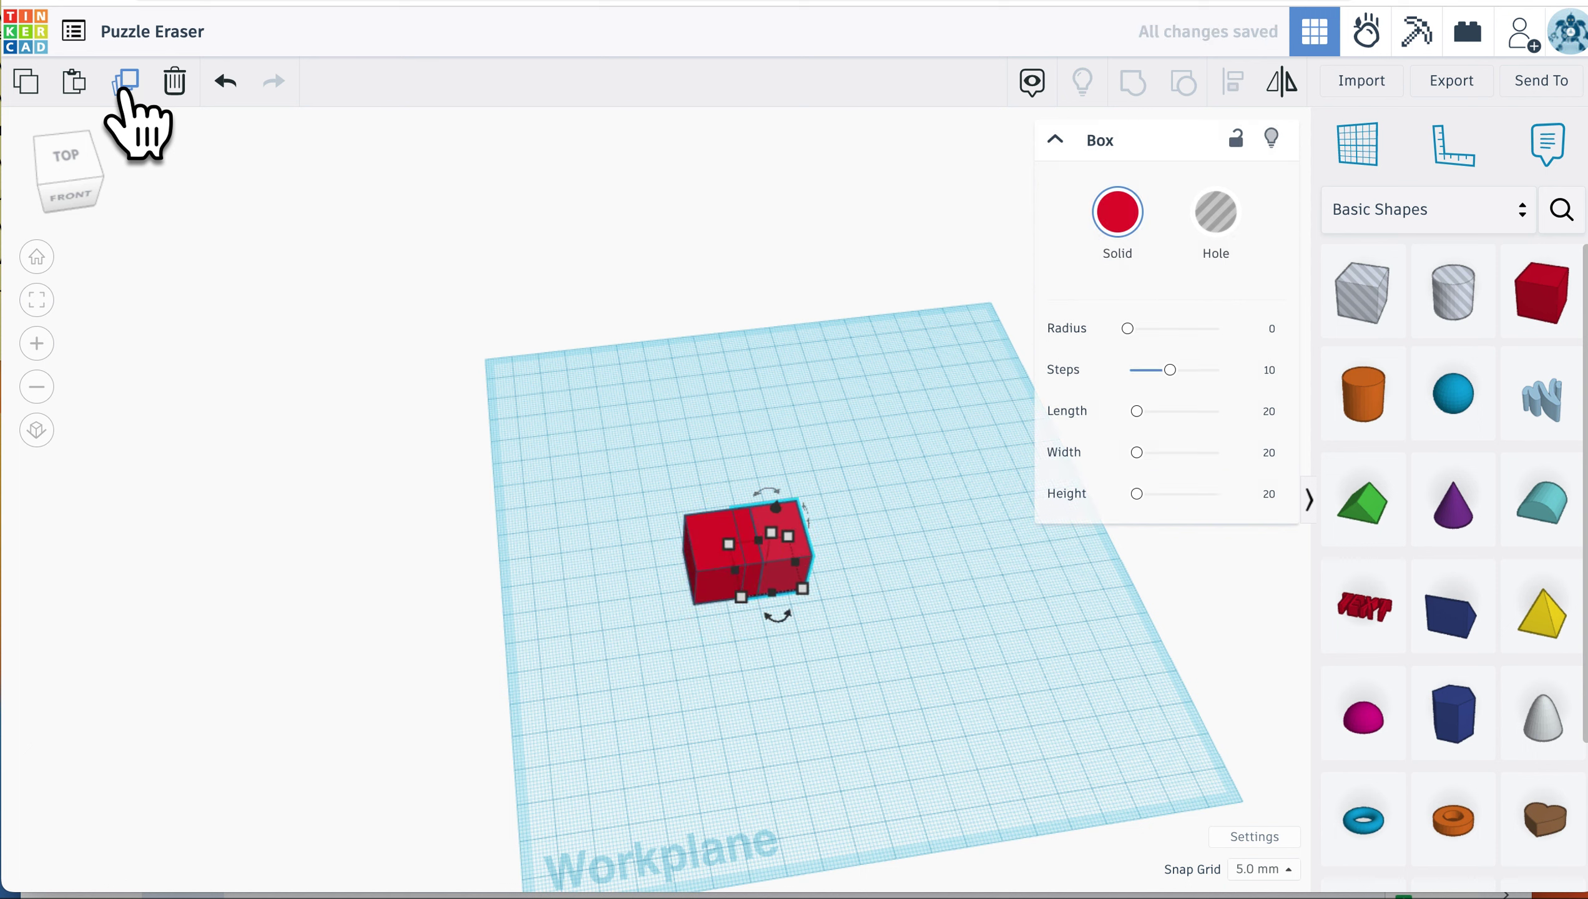
left_click(574, 542)
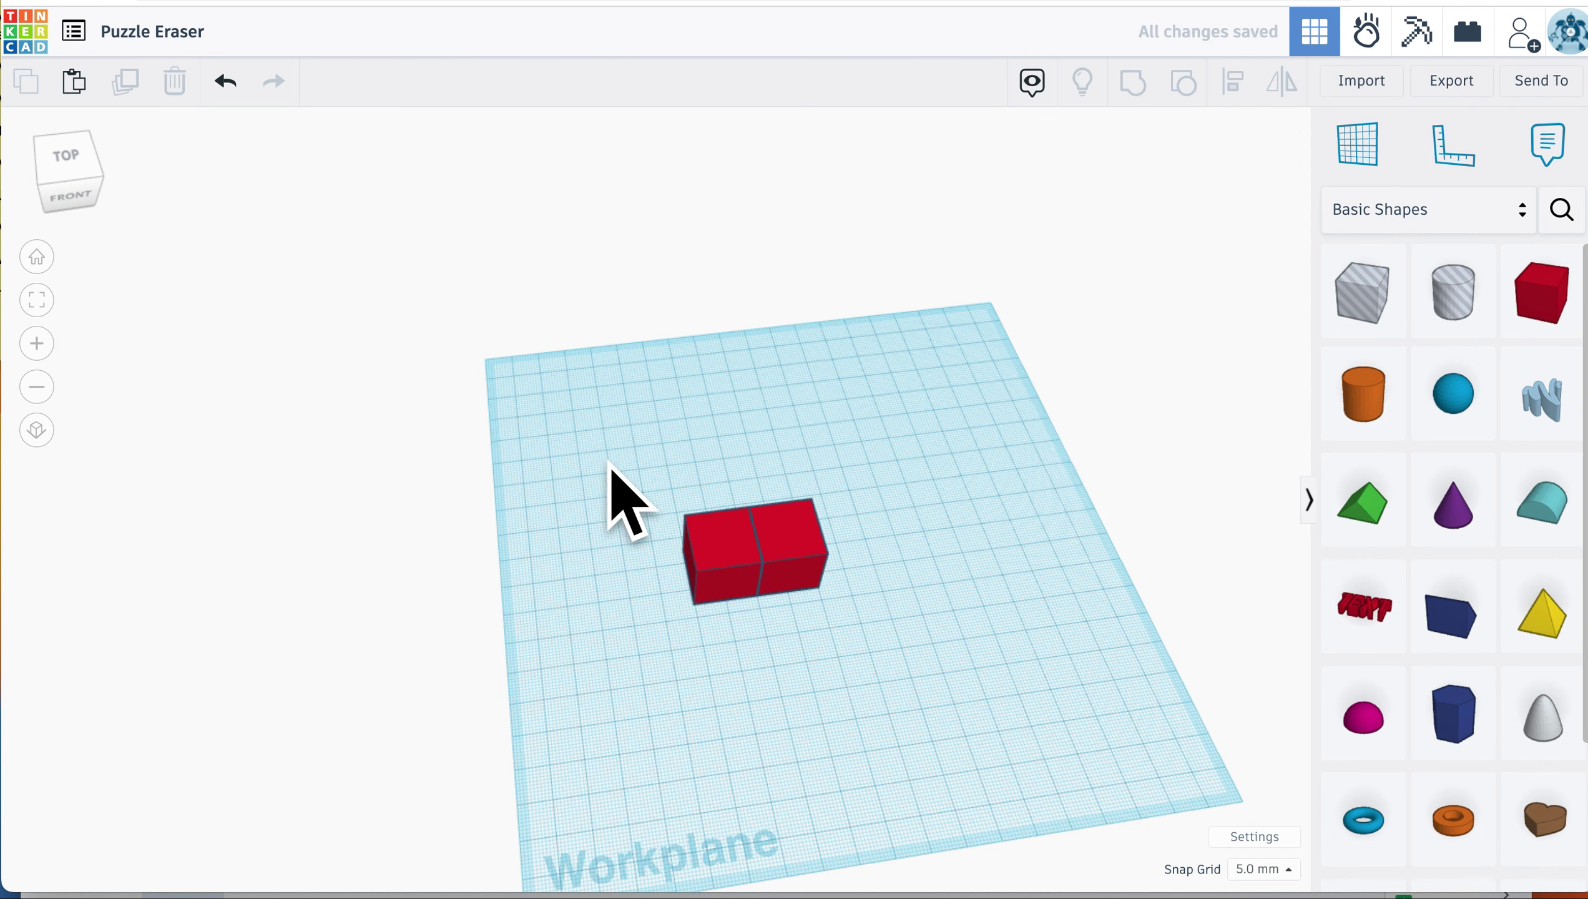
Step: Duplicate both boxes 20 mm backward to form a square, and duplicate its rear left box another 20 mm backward
left_click_drag(607, 465, 868, 603)
left_click(126, 85)
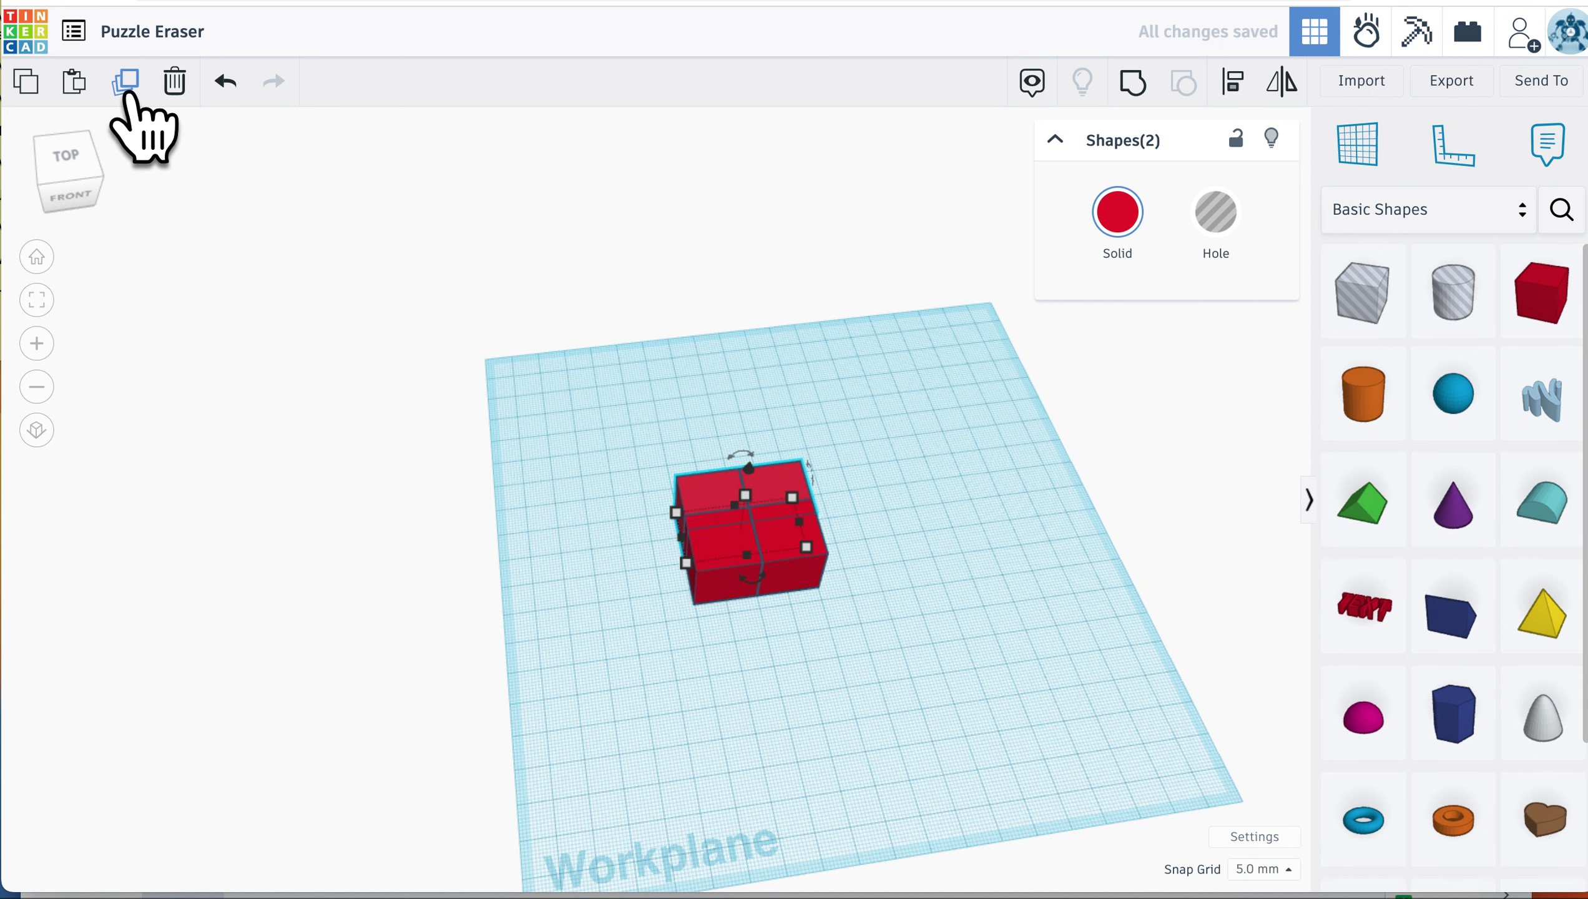
left_click(595, 632)
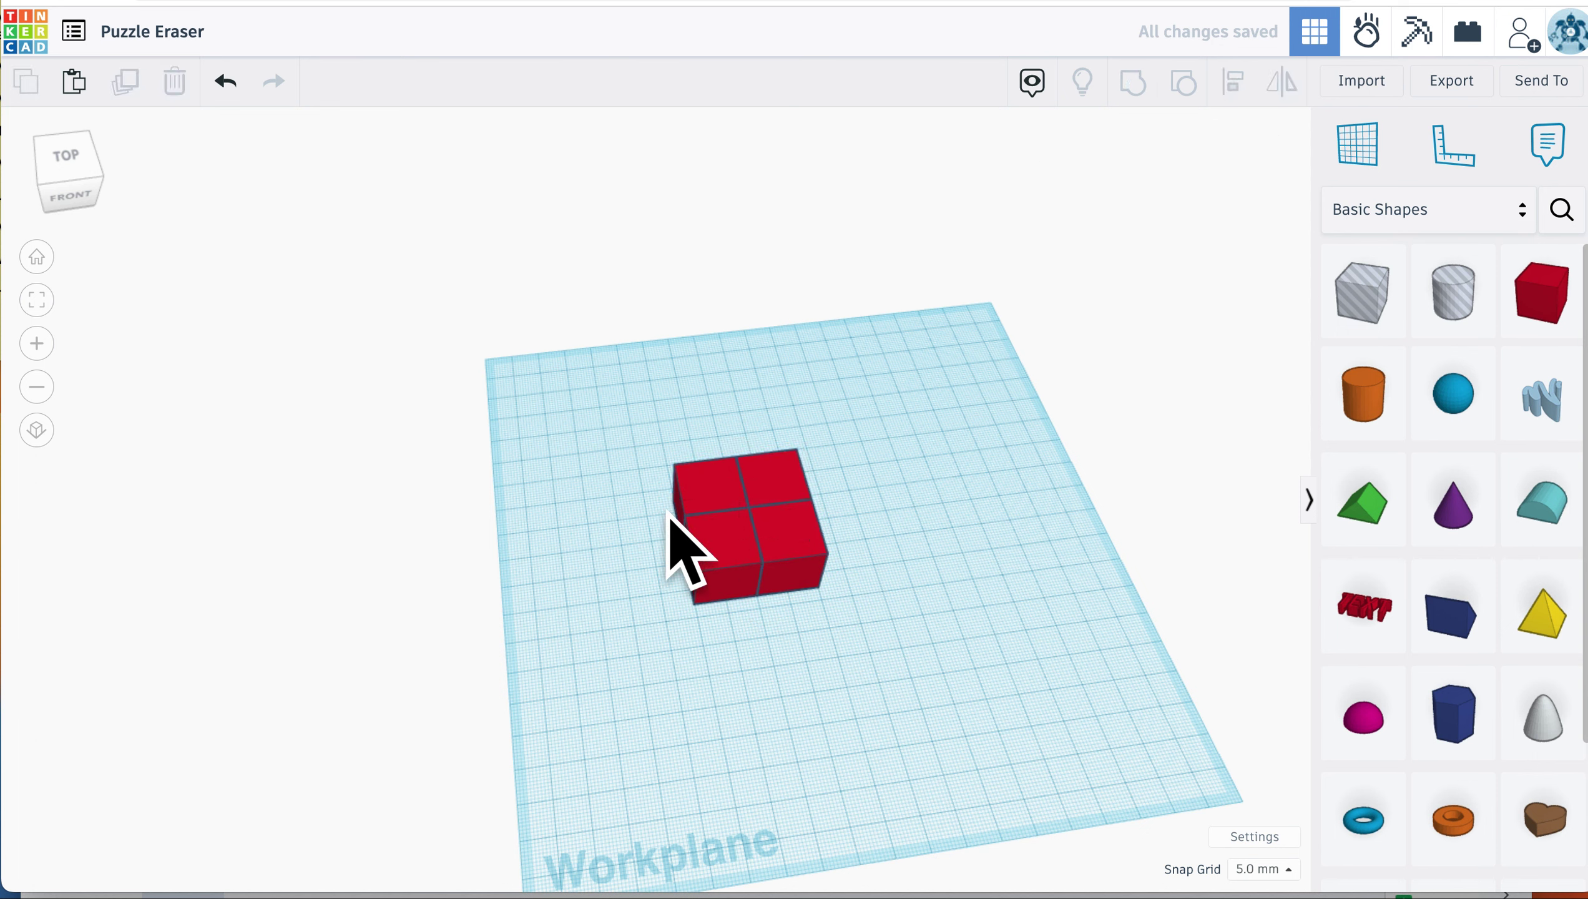
left_click(709, 508)
left_click(126, 85)
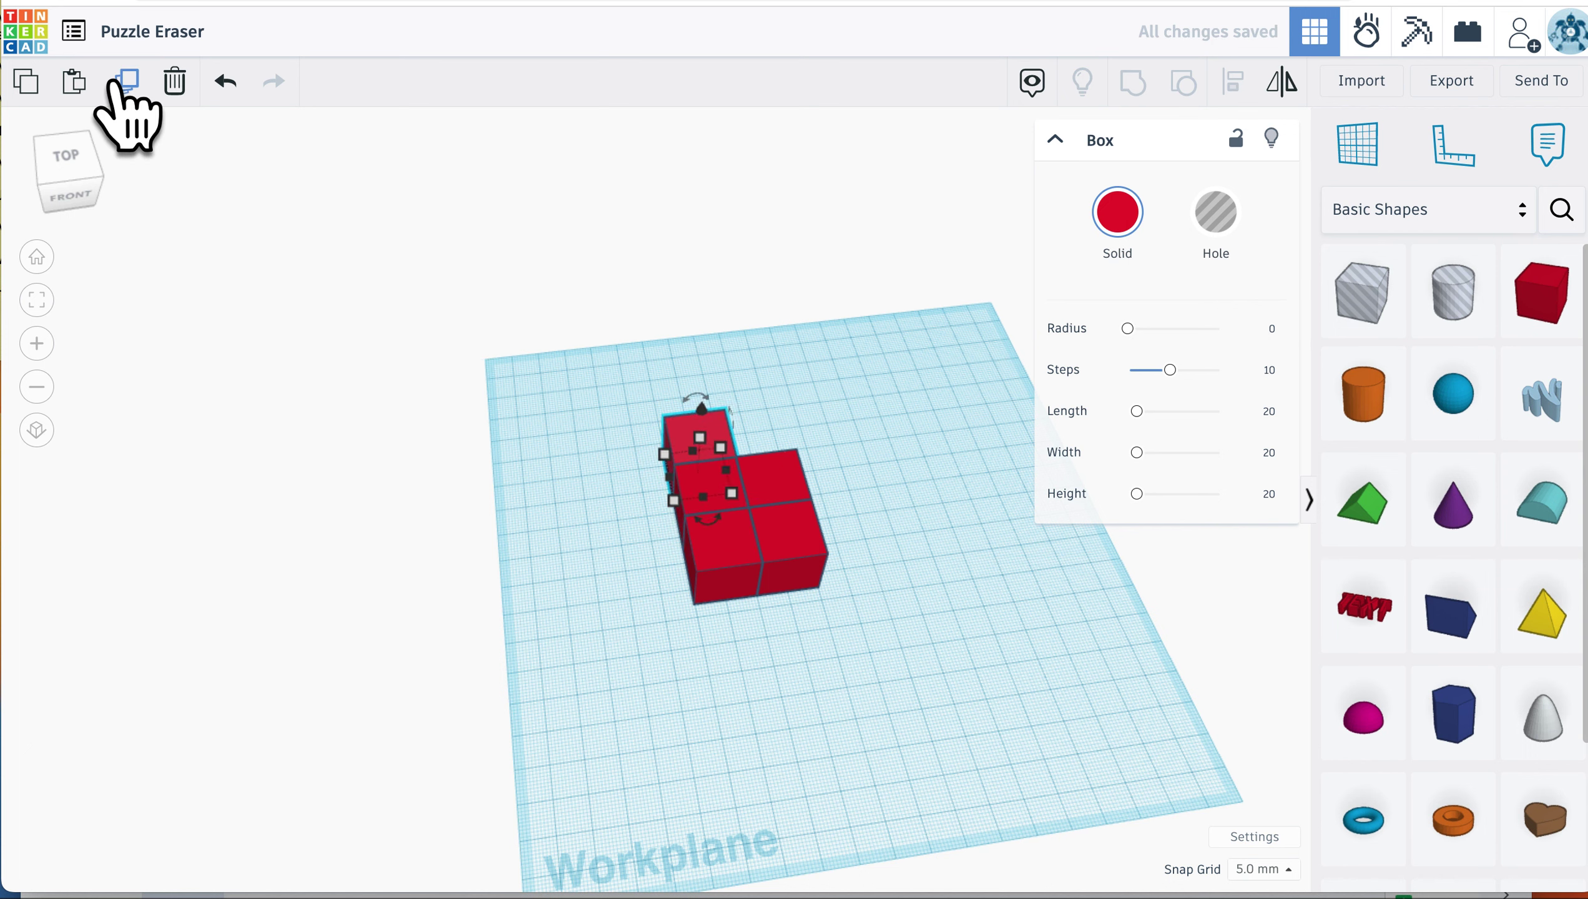
left_click(620, 656)
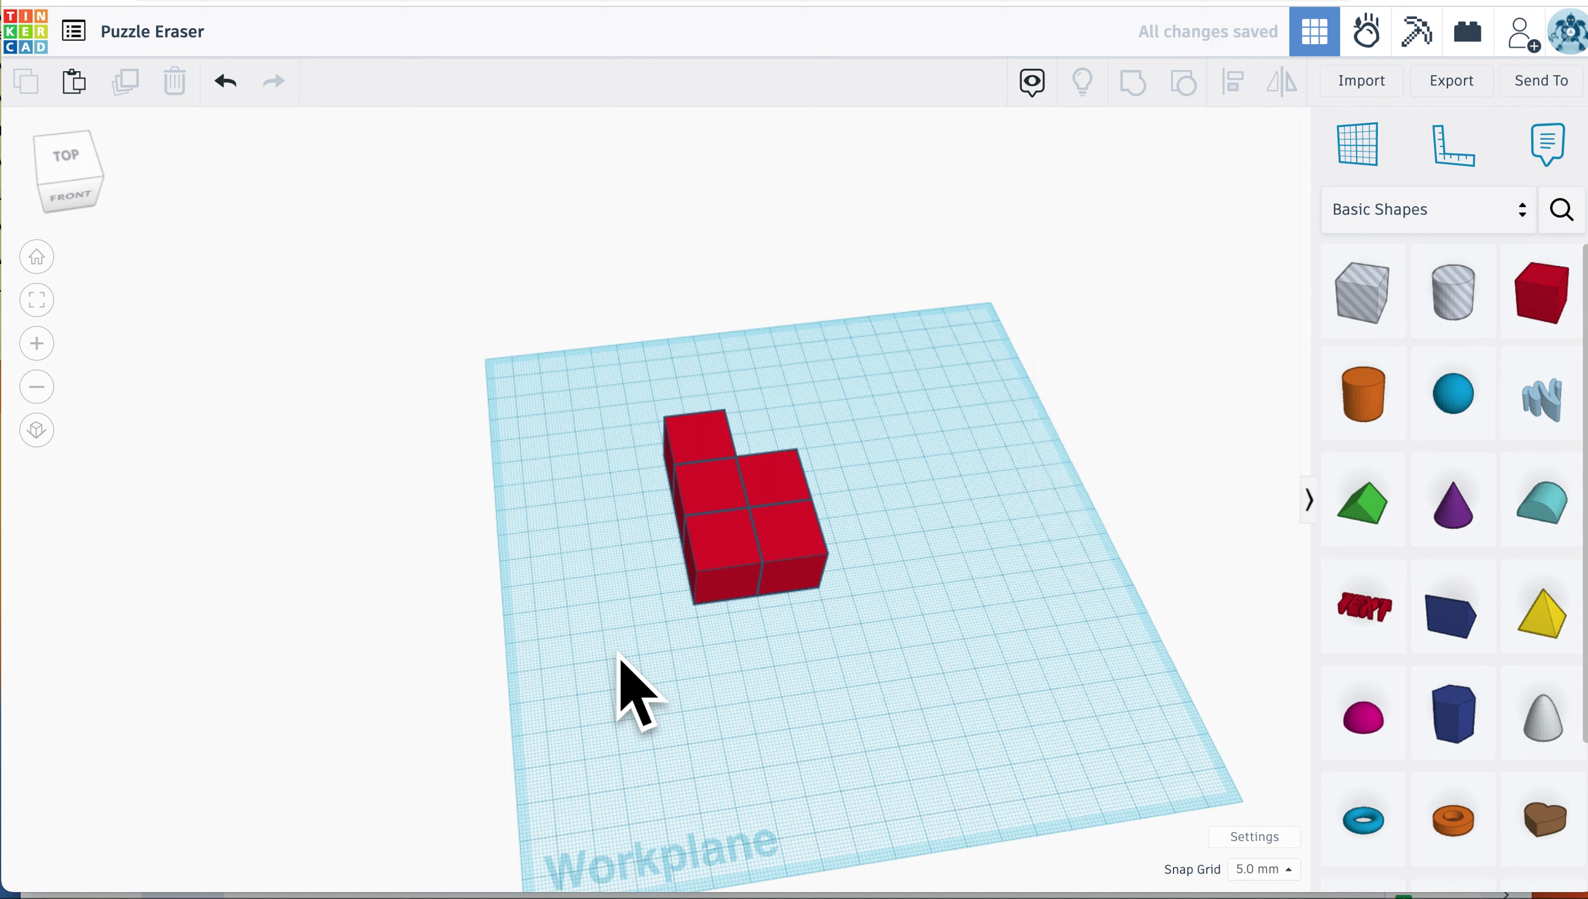
Step: Duplicate the front left box of the square and shift the copy 20 mm to the left
left_click(730, 564)
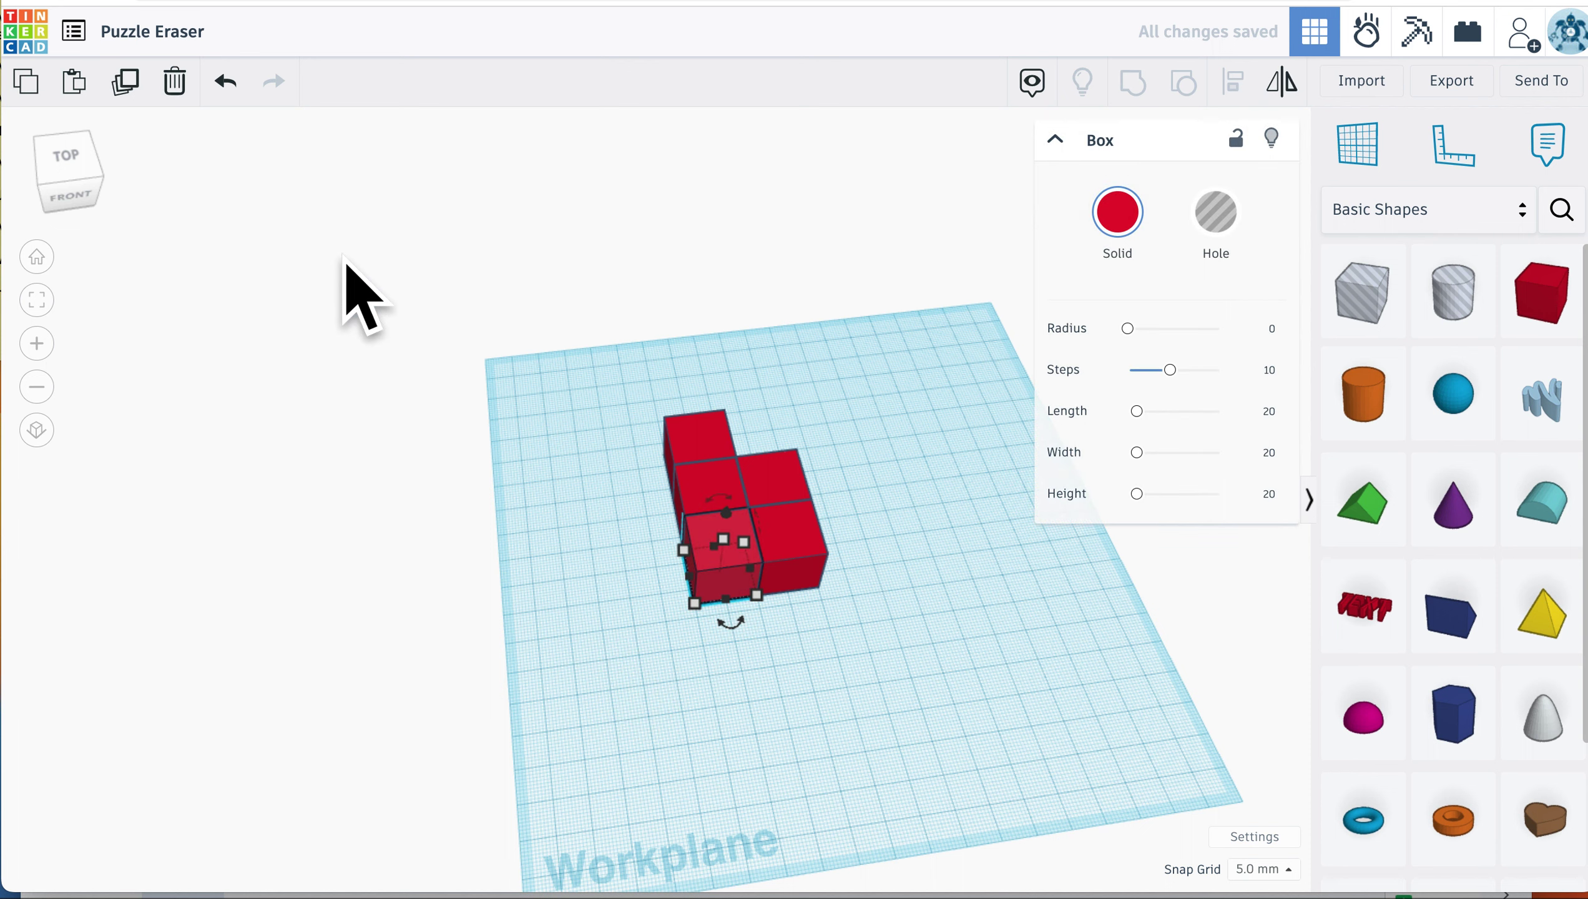
left_click(126, 83)
key("Left")
key("Left")
key("Left")
key("Left")
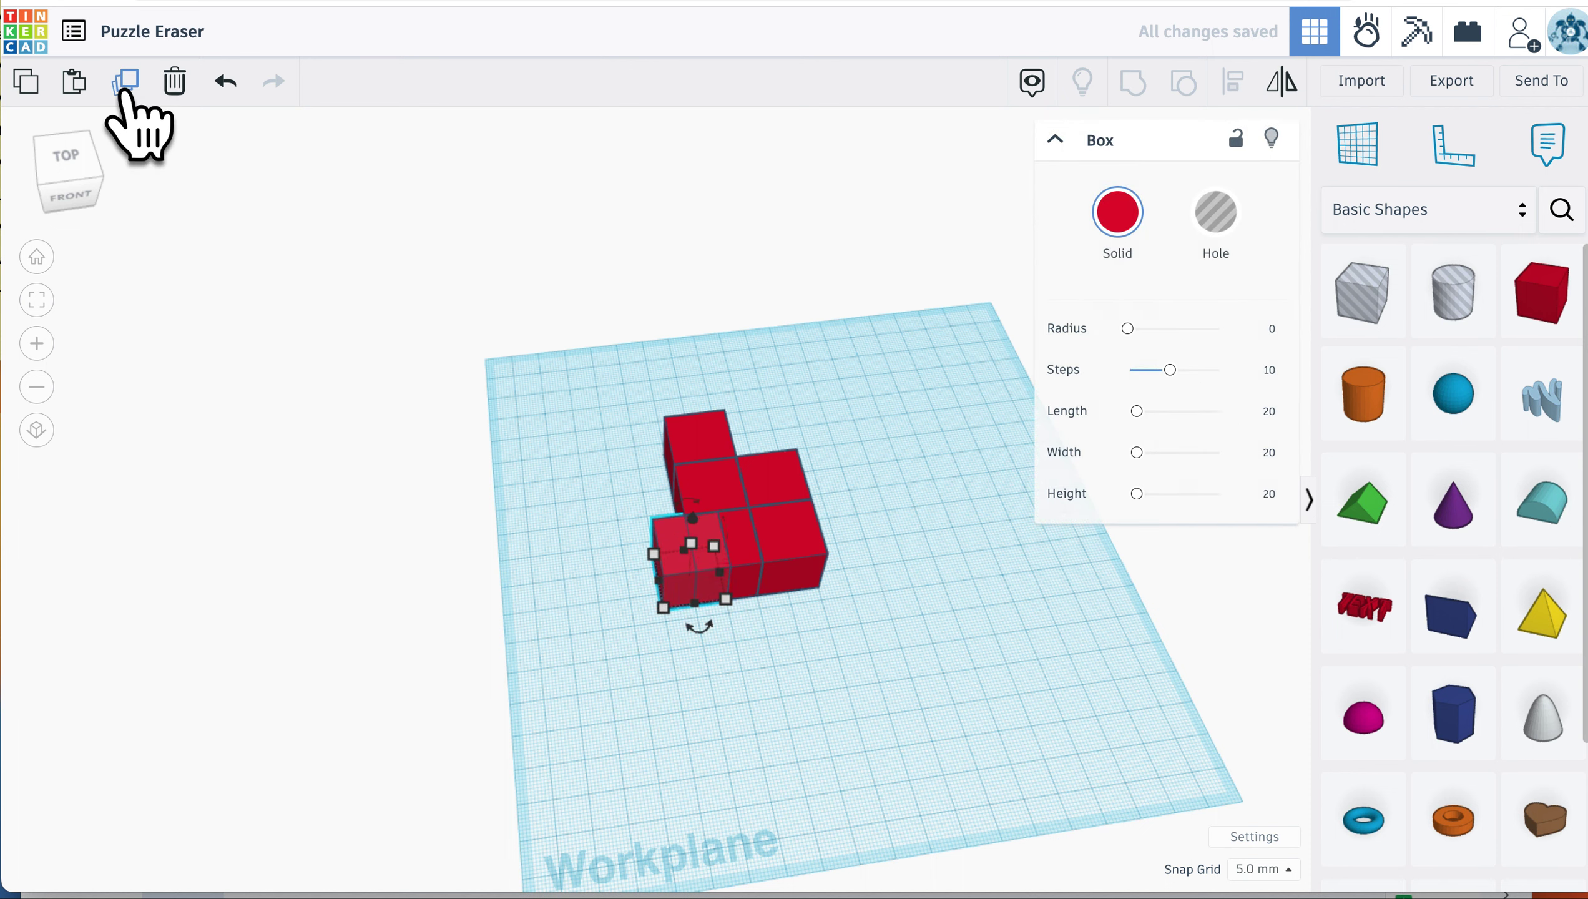
left_click(677, 685)
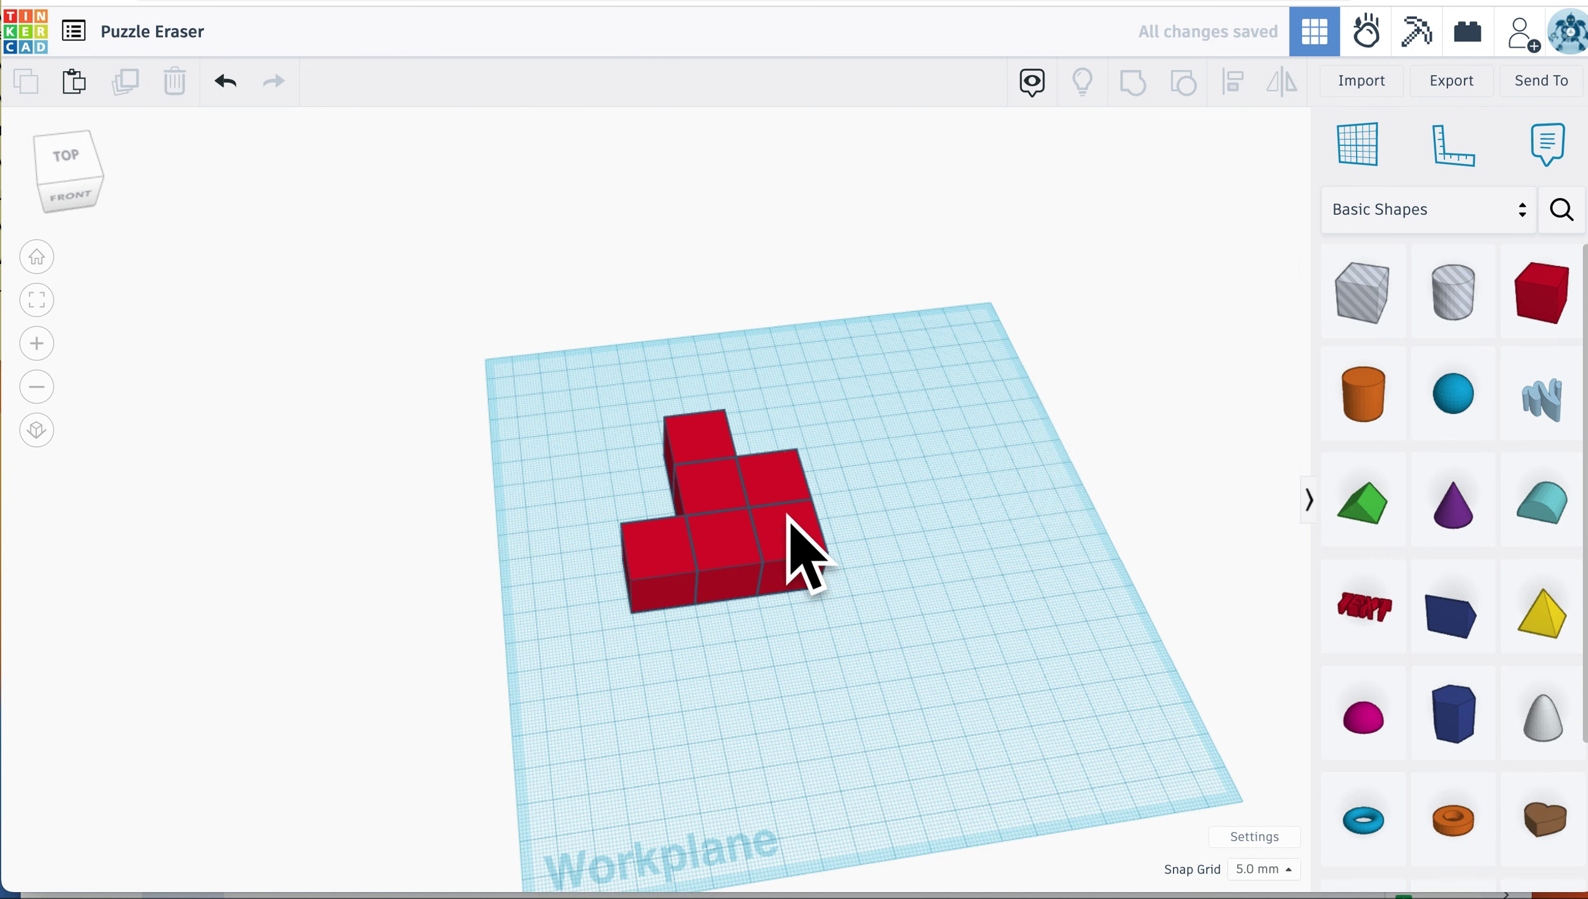
Step: Duplicate the rear right box of the square and shift the copy 20 mm to the right
left_click(786, 497)
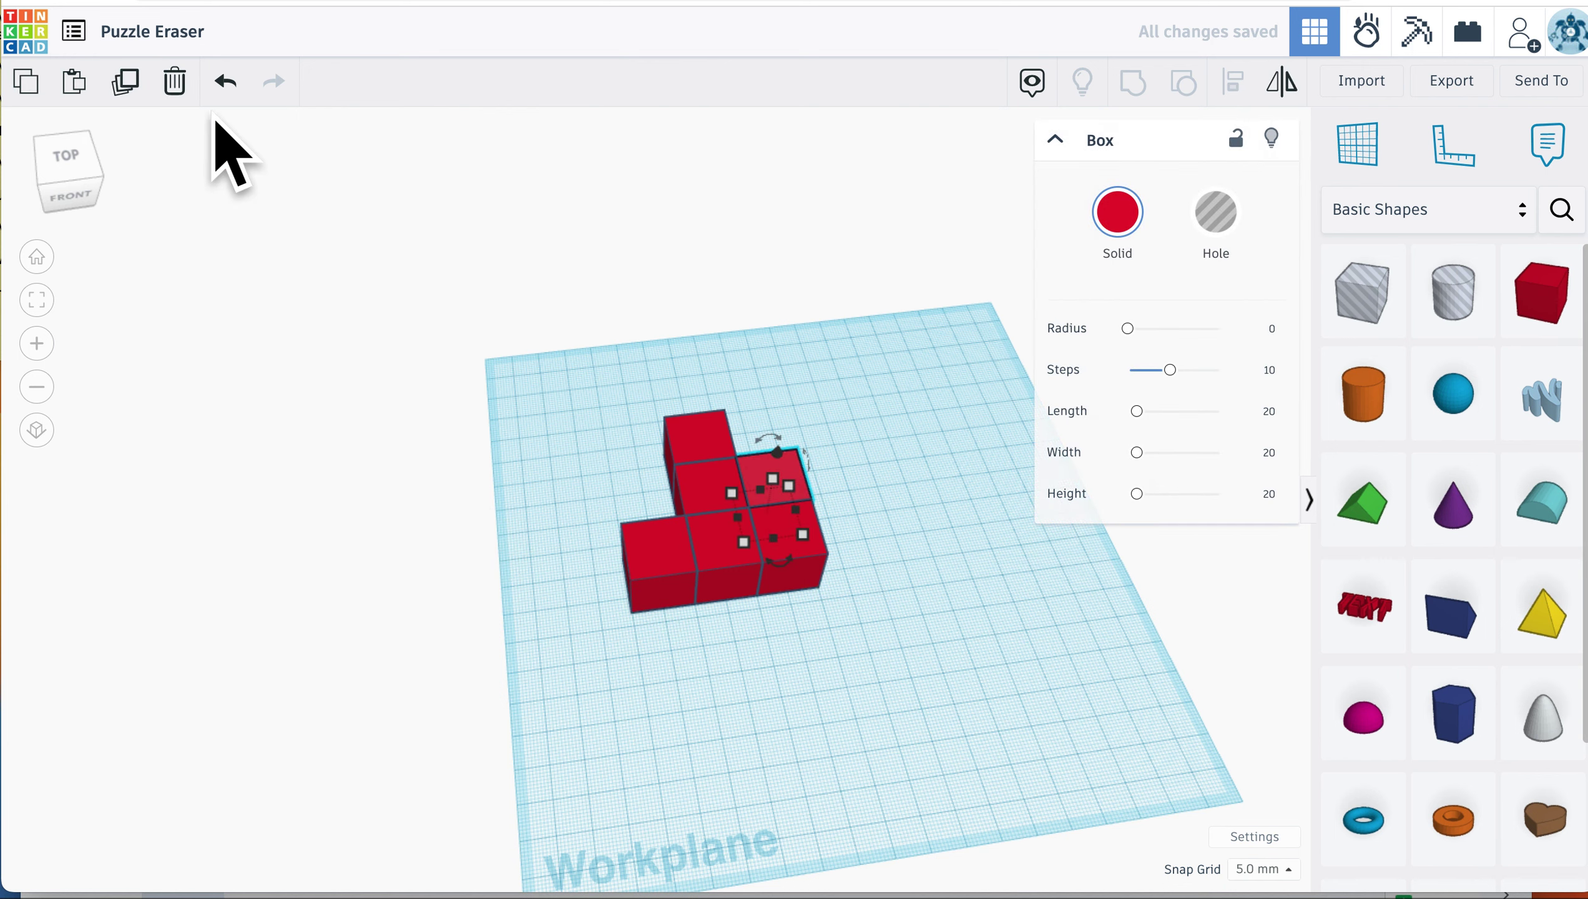
left_click(126, 82)
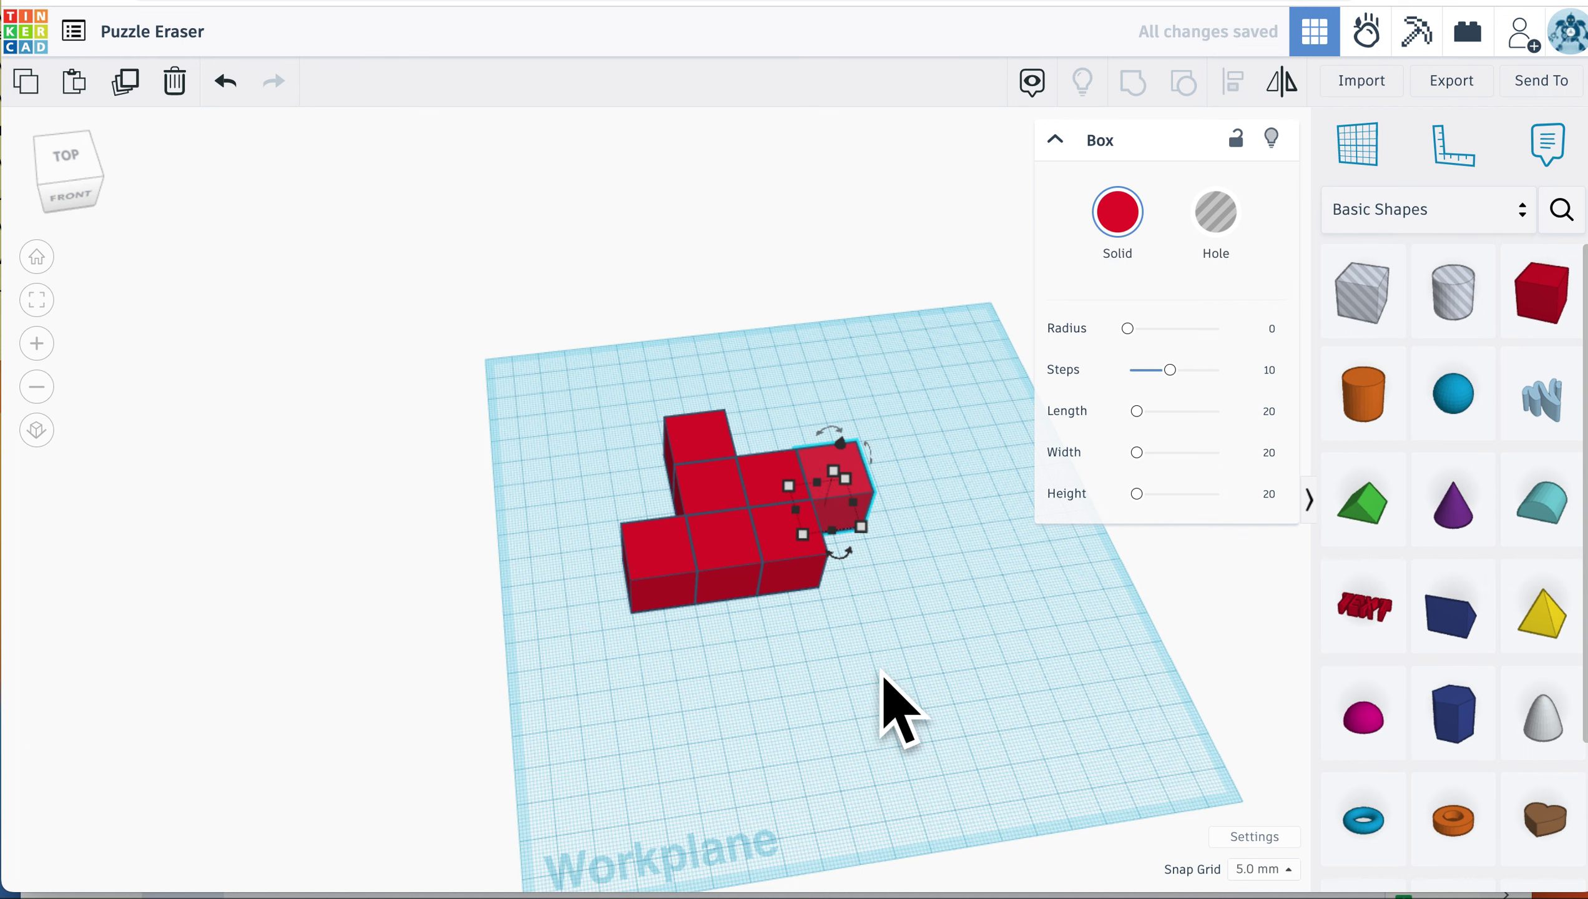
left_click(808, 587)
Step: Duplicate the rightmost box of the front row and shift the copy 20 mm toward the front
left_click(793, 559)
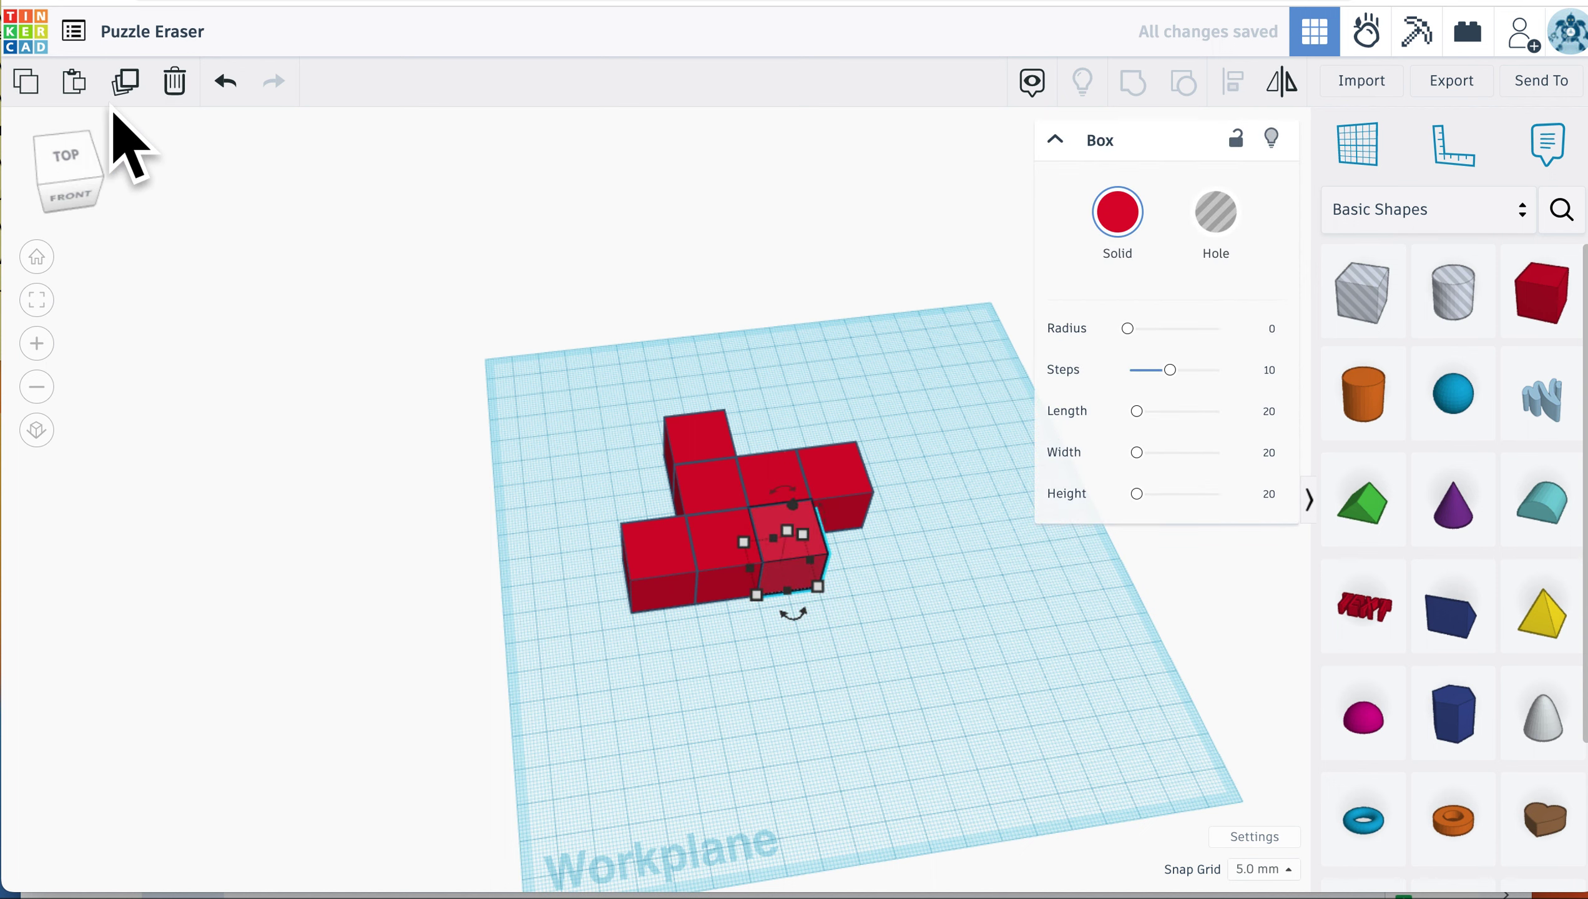
left_click(126, 82)
key("Down")
key("Down")
key("Down")
key("Down")
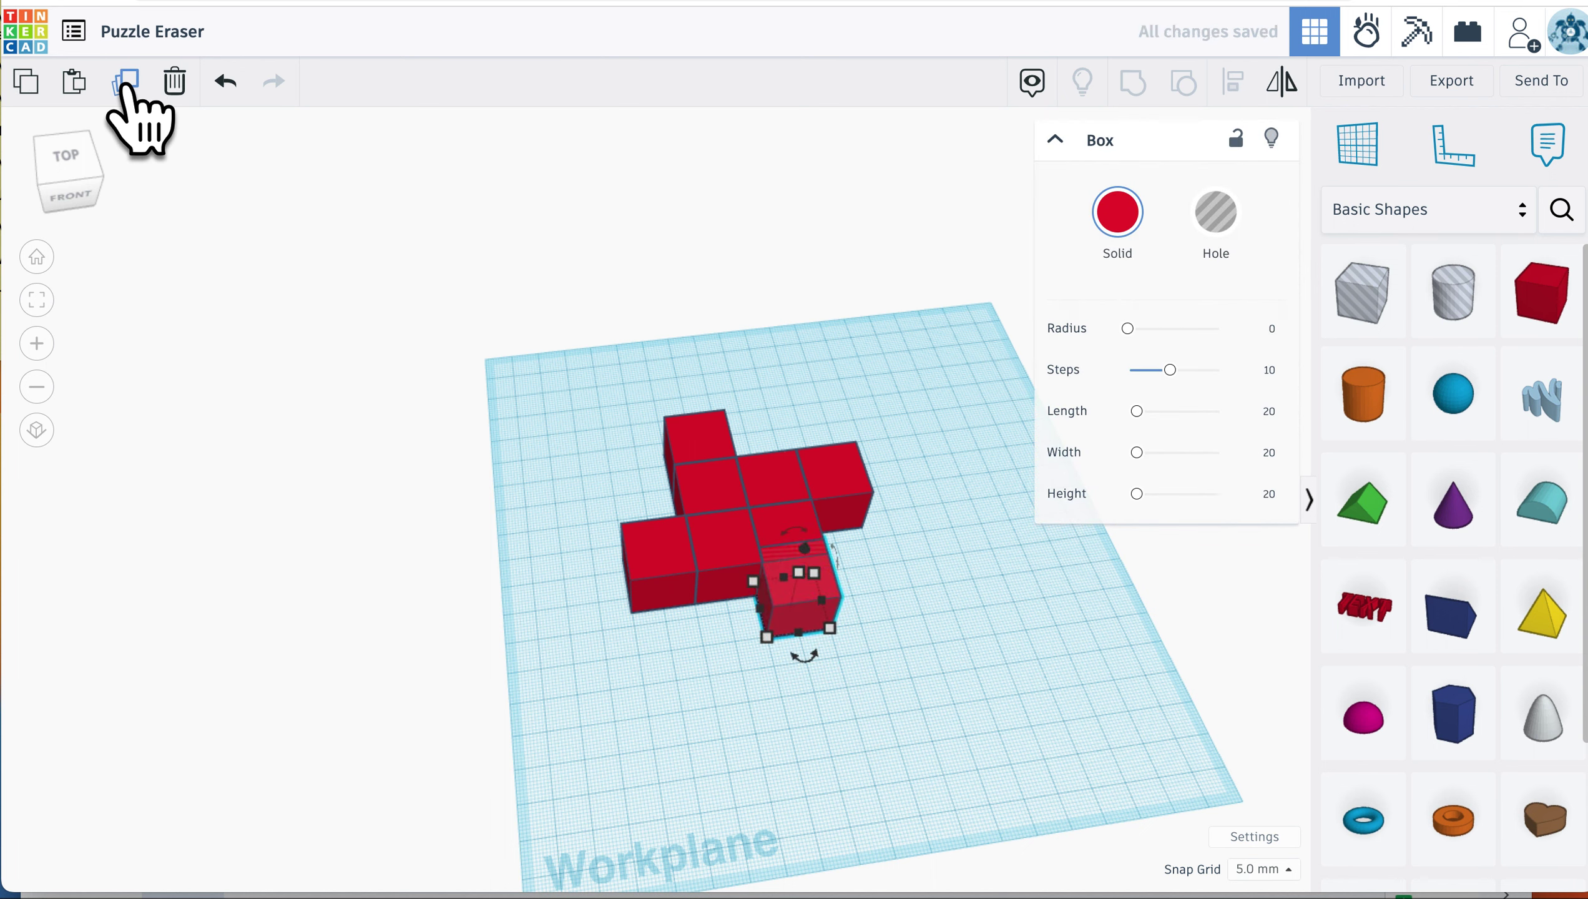
left_click(963, 655)
Step: Duplicate the frontmost box and shift the copy 20 mm to the right
left_click(812, 638)
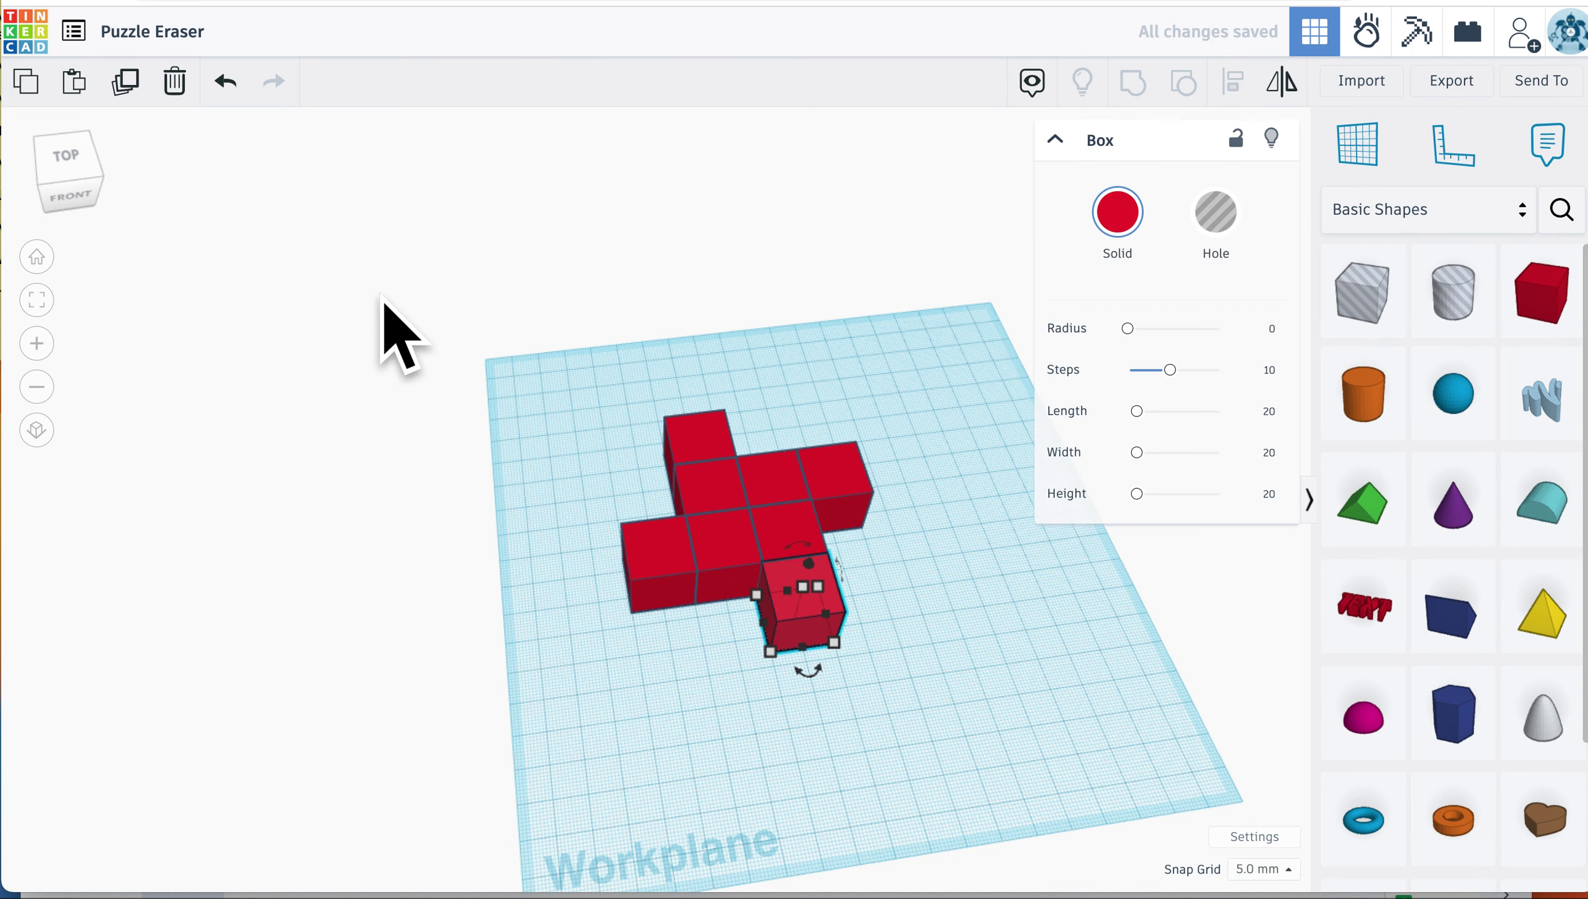
left_click(127, 82)
key("Right")
key("Right")
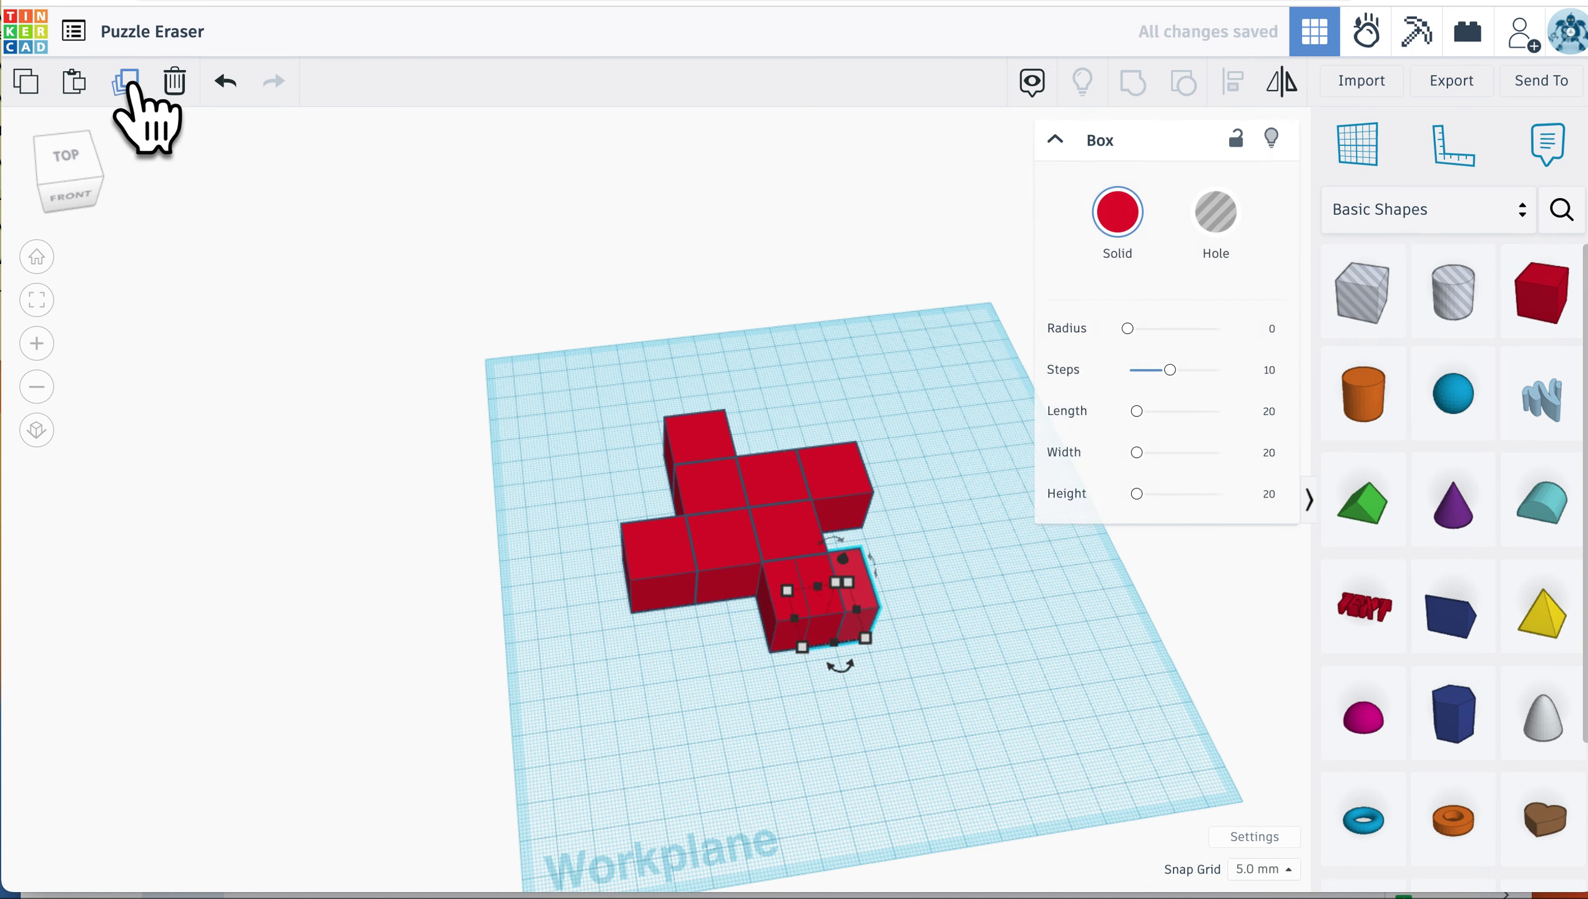
left_click(1032, 693)
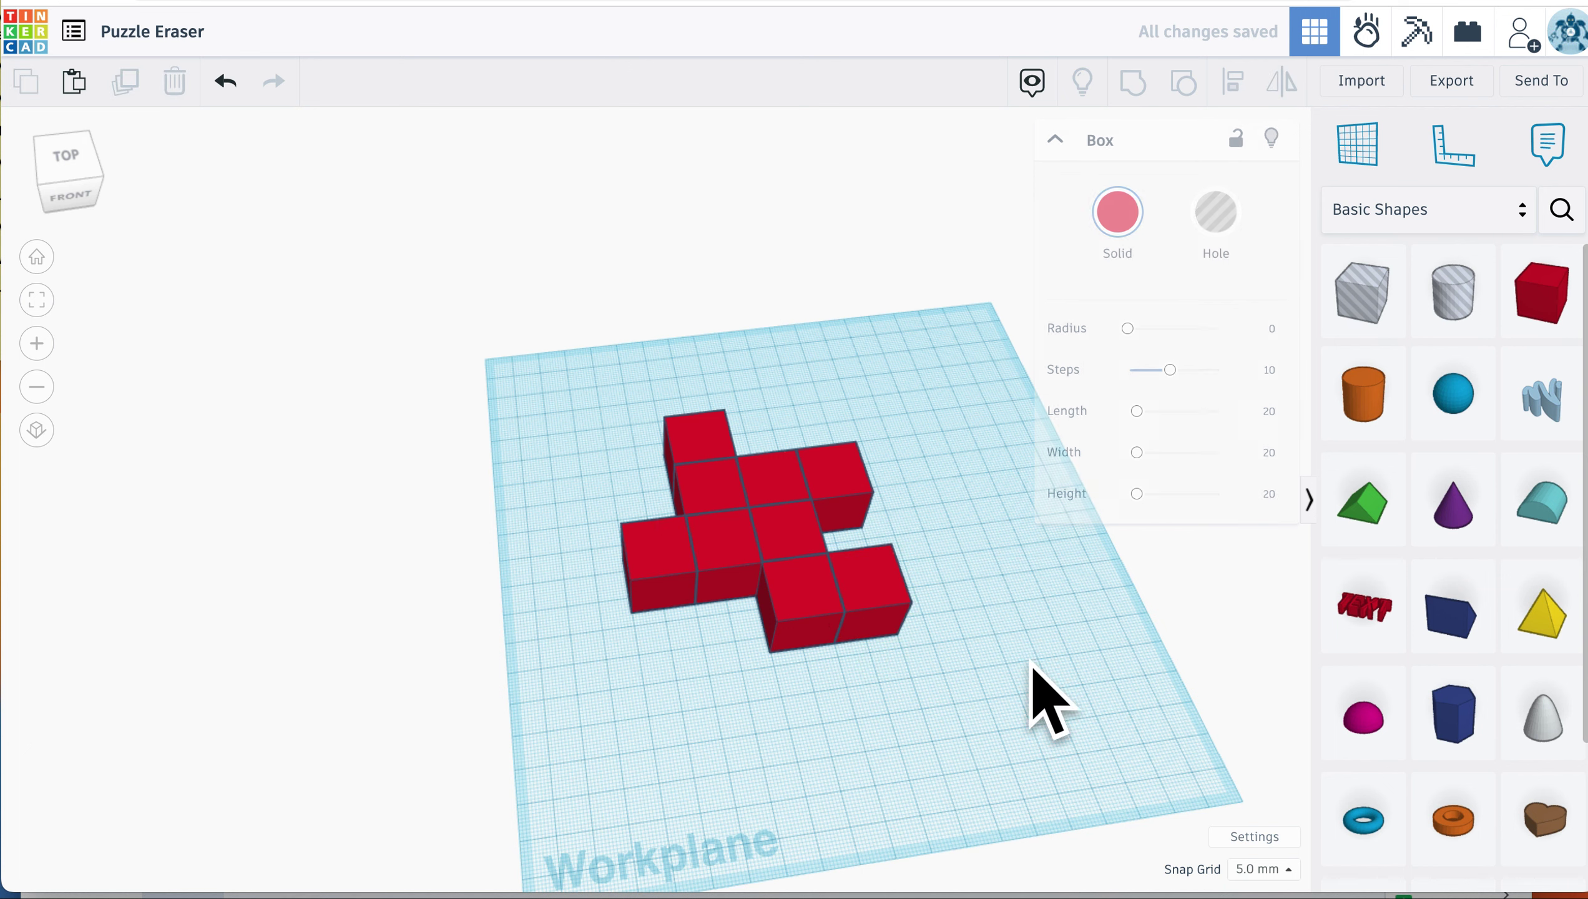
Step: Group all nine boxes into one solid puzzle-piece shape
left_click_drag(559, 383, 994, 428)
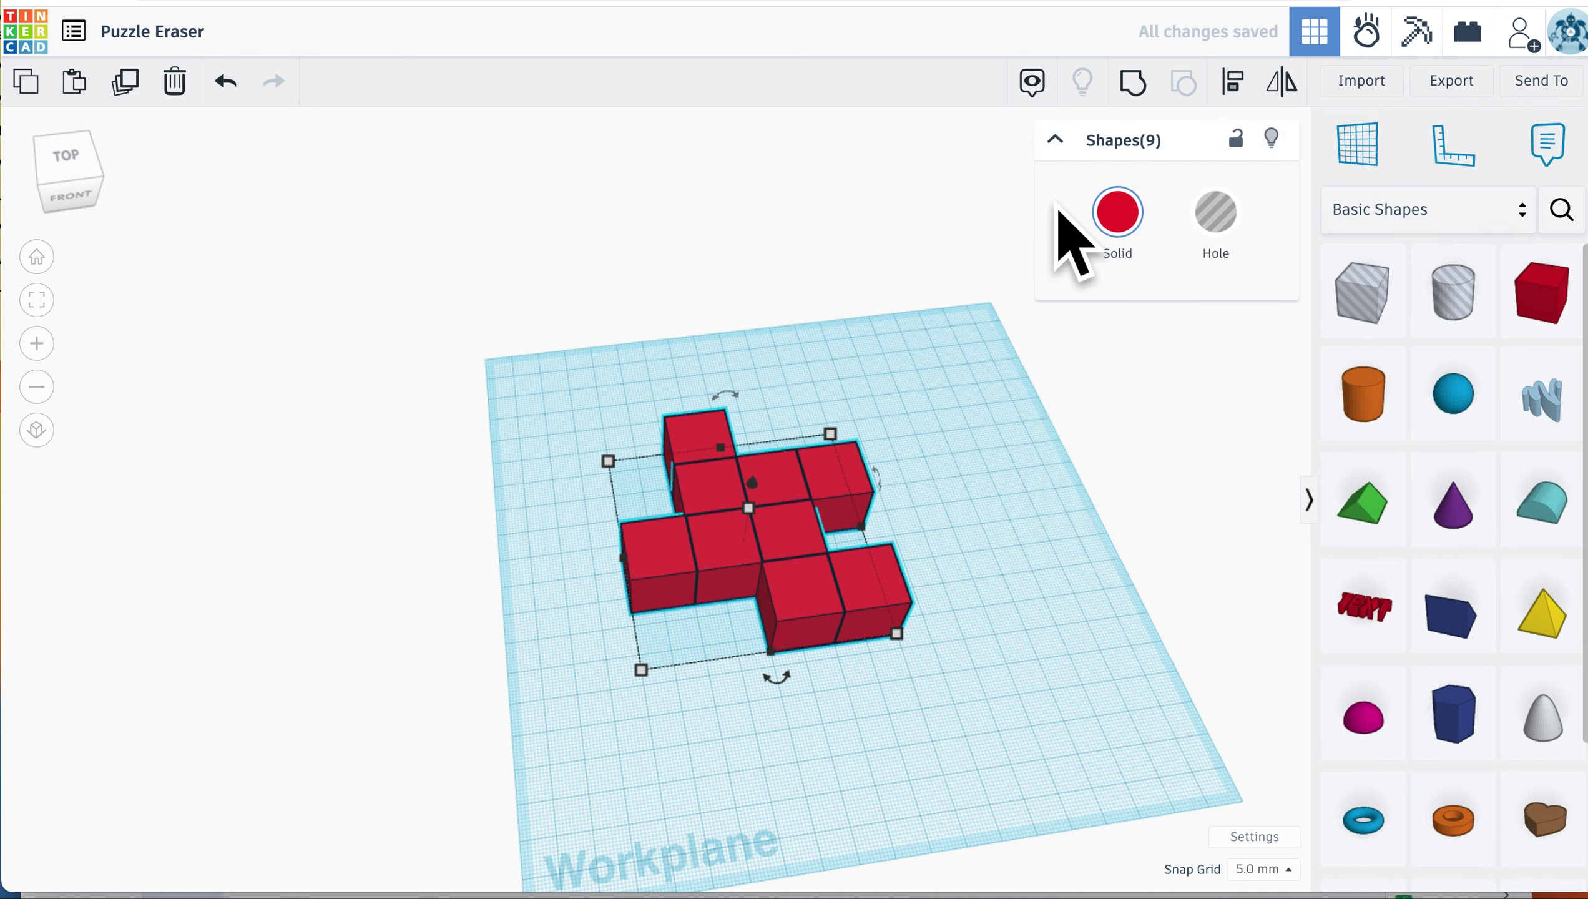
left_click(1135, 84)
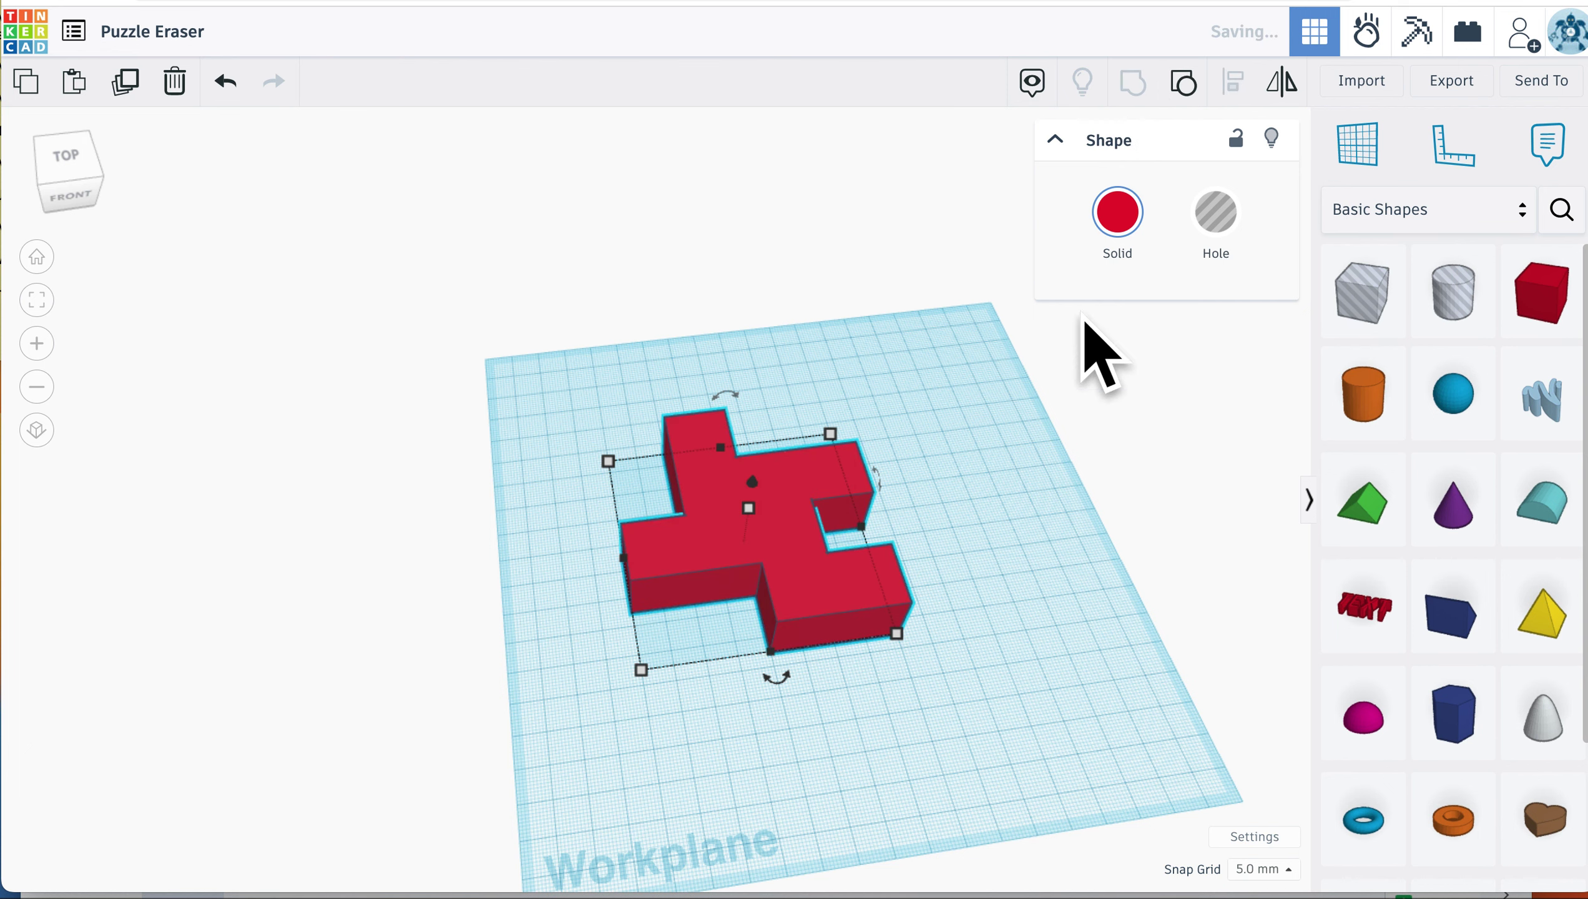
left_click(1065, 595)
Step: Place a cylinder hole to the right of the puzzle piece, sized 25 mm by 25 mm and 5 mm high
left_click_drag(1458, 296, 989, 538)
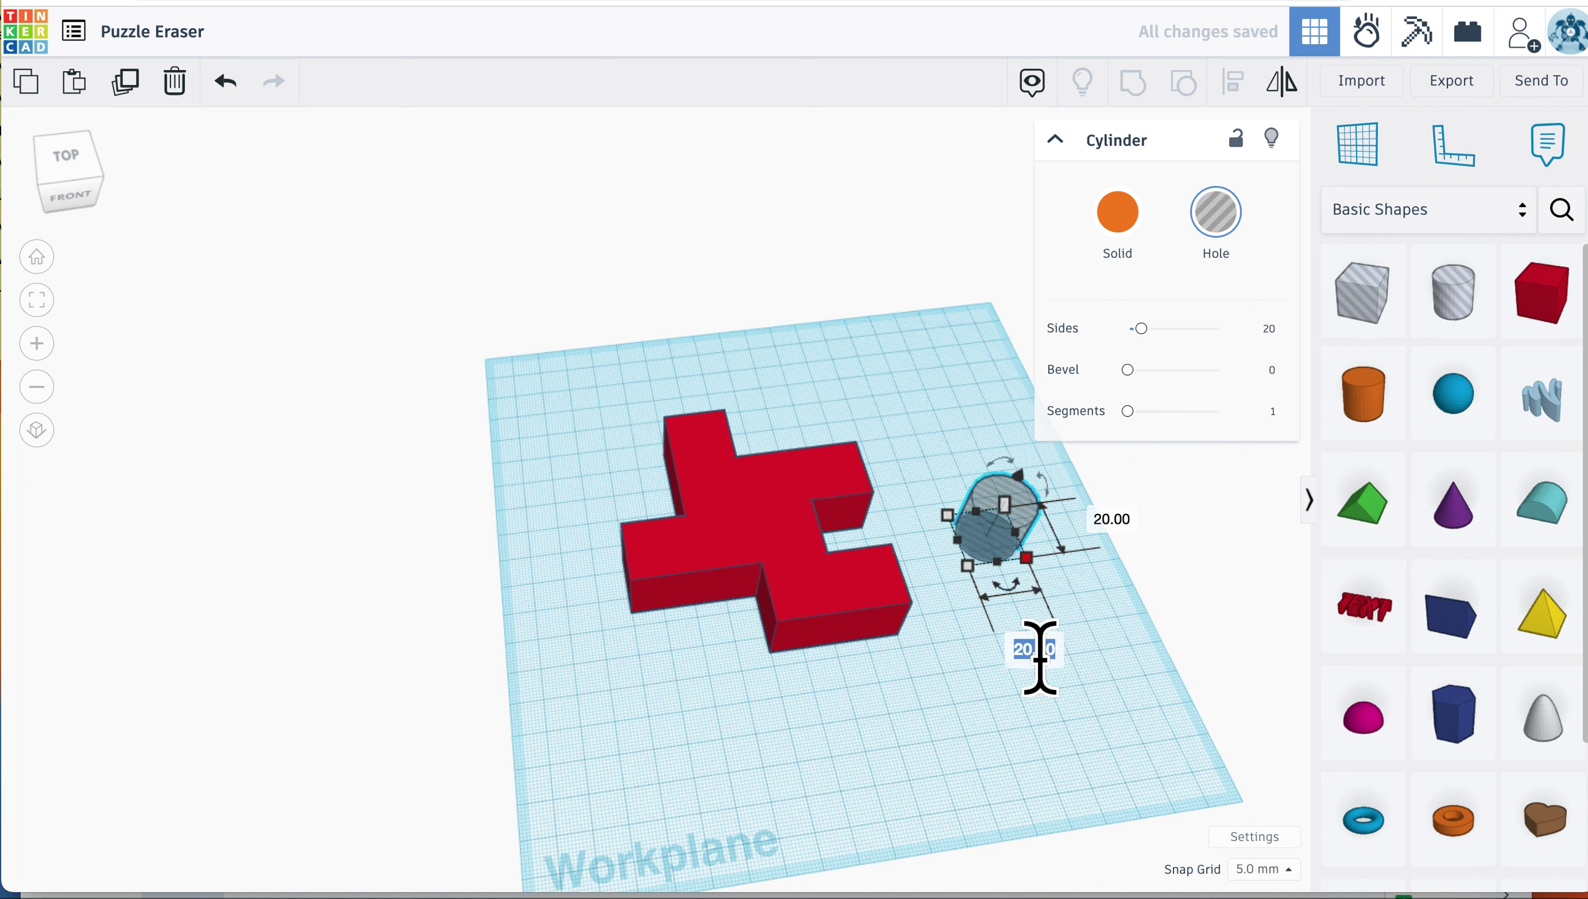
left_click(1123, 517)
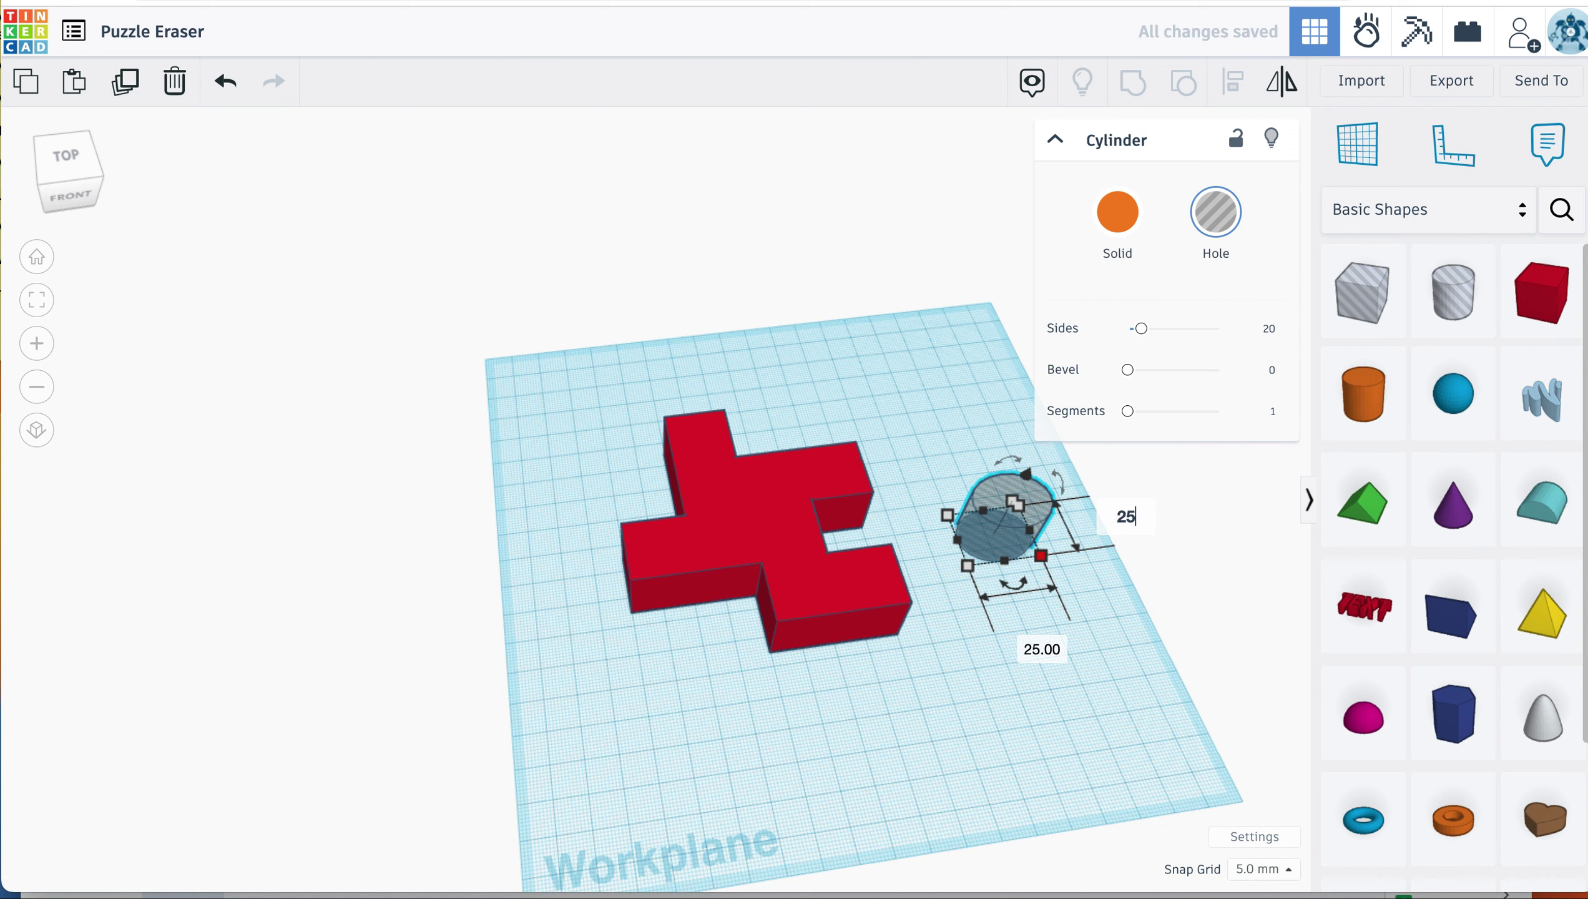
type("25")
key("Return")
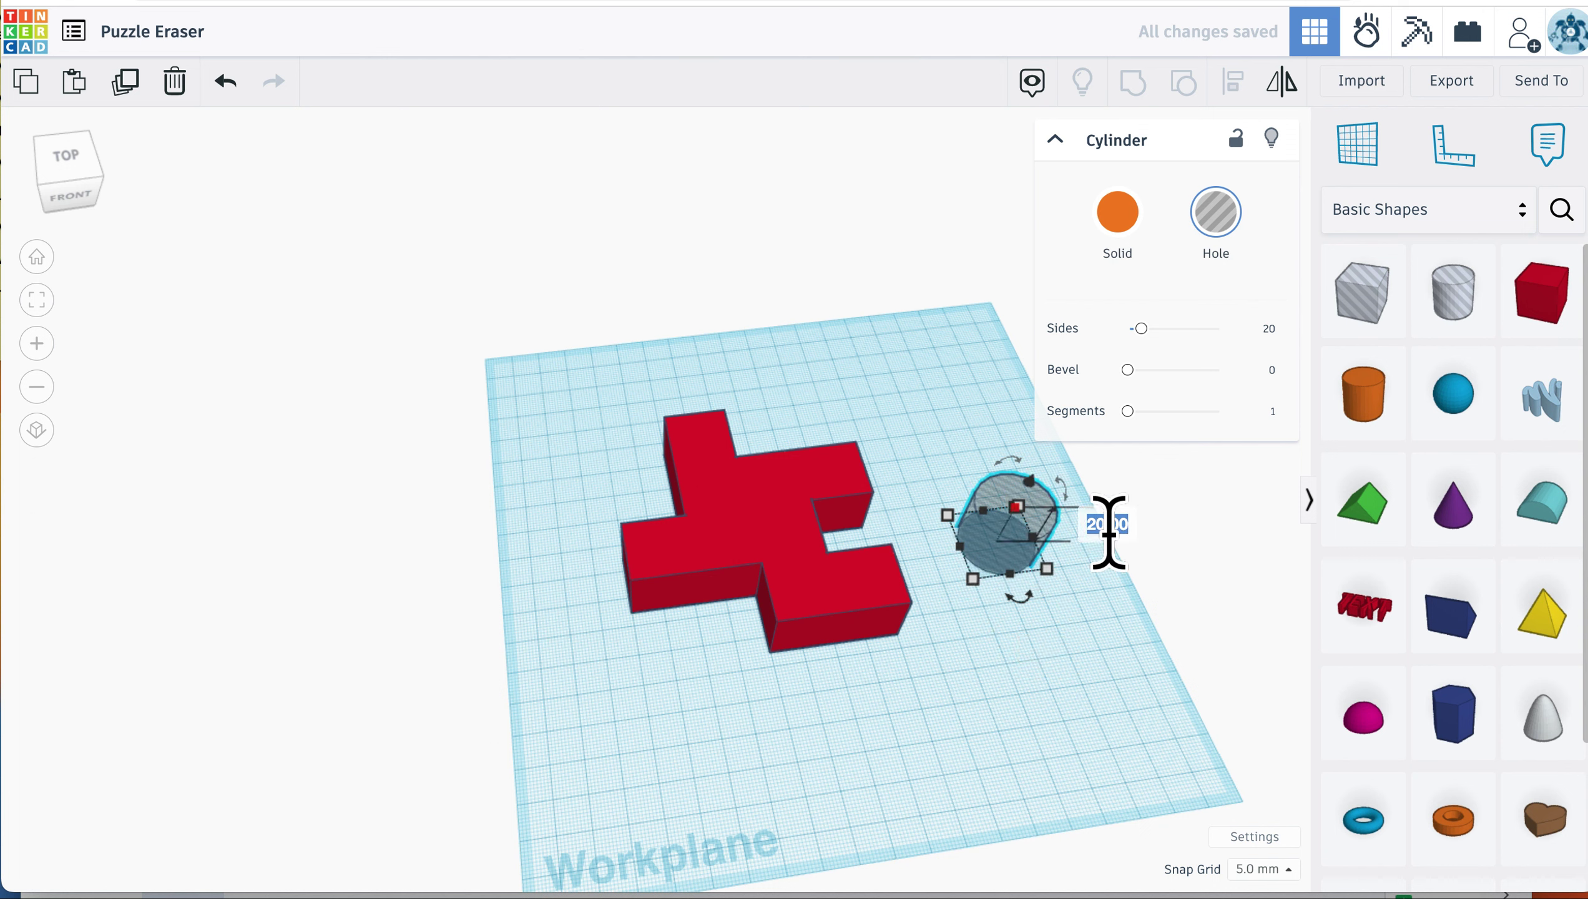
type("5")
key("Return")
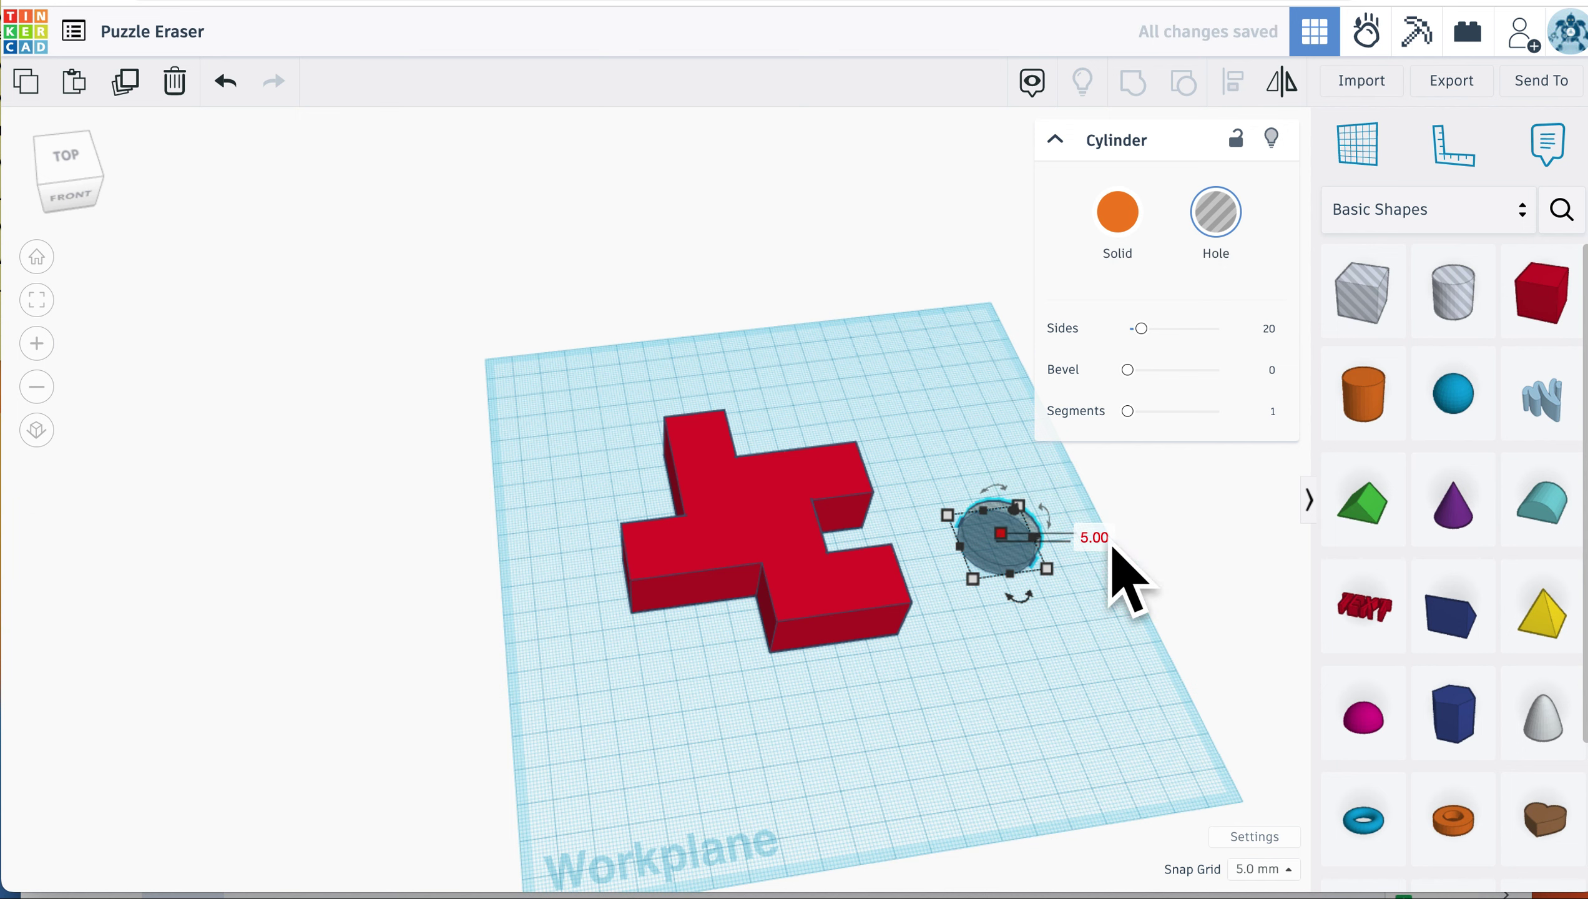
left_click(1108, 669)
right_click_drag(1109, 673, 1070, 586)
left_click(1022, 565)
mouse_move(1063, 585)
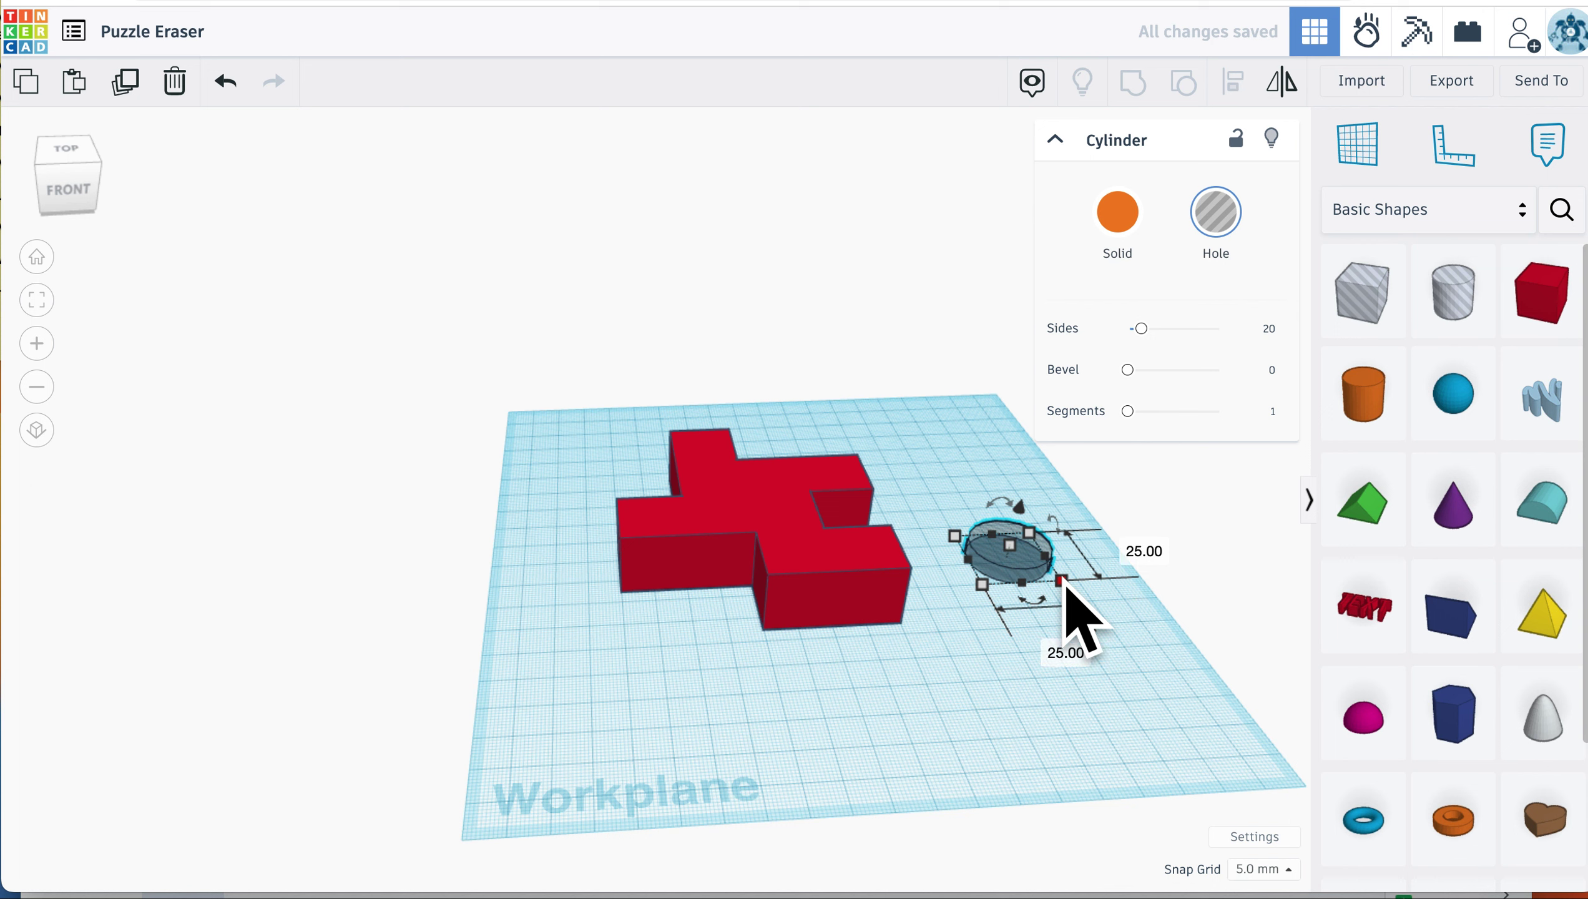
left_click(1065, 667)
Step: Add a text shape in front of the cylinder hole, reading "1" in the Sans font
left_click_drag(1251, 615, 1063, 701)
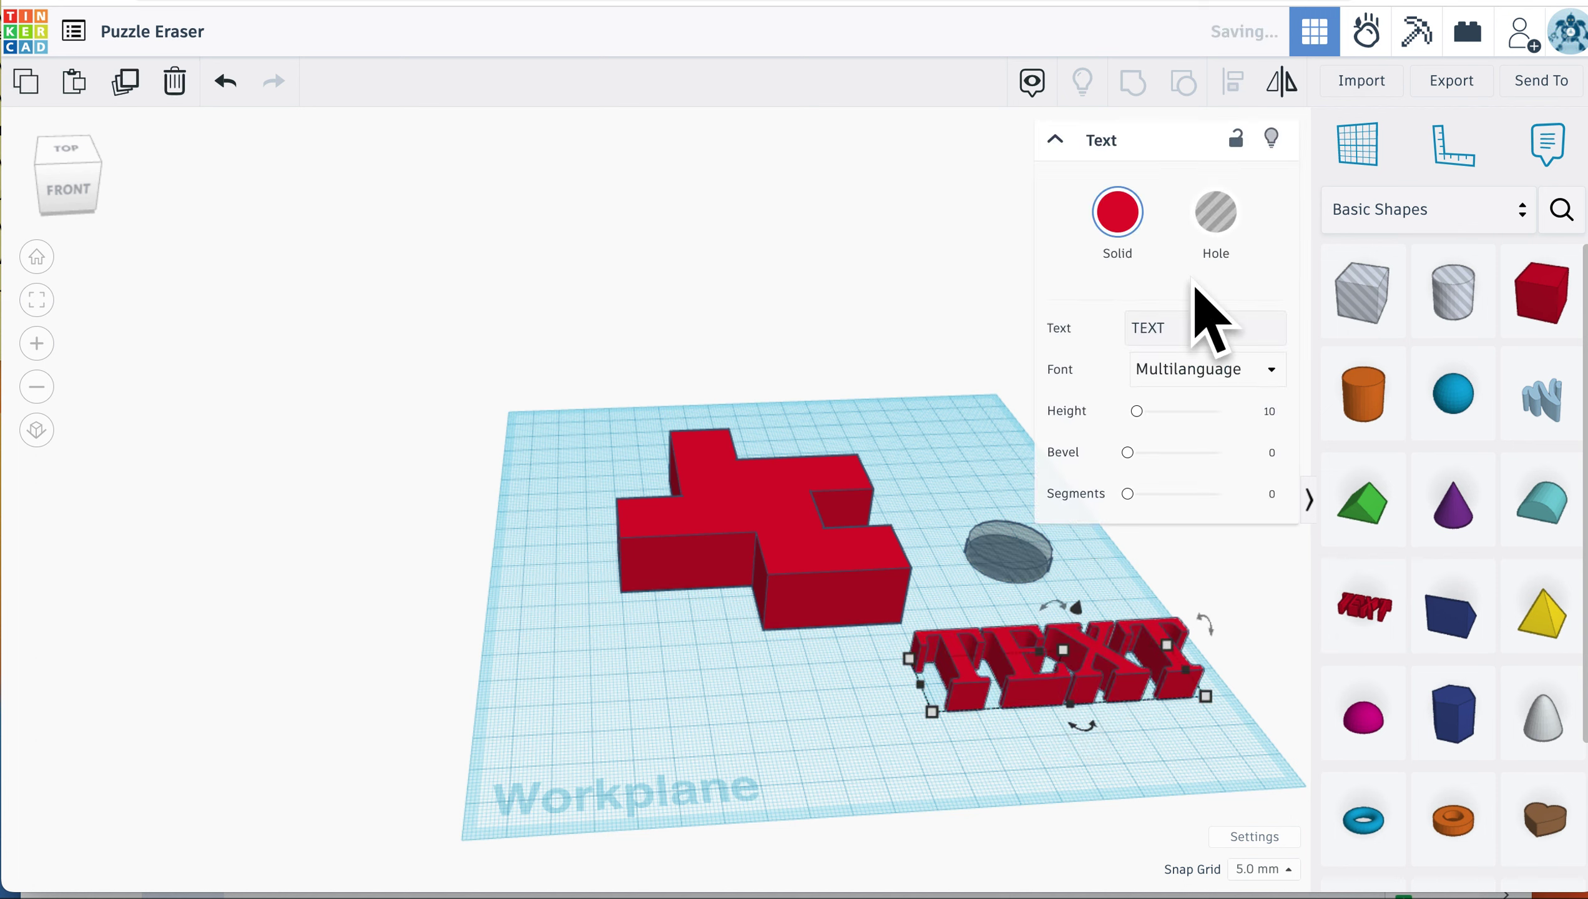
left_click(1179, 328)
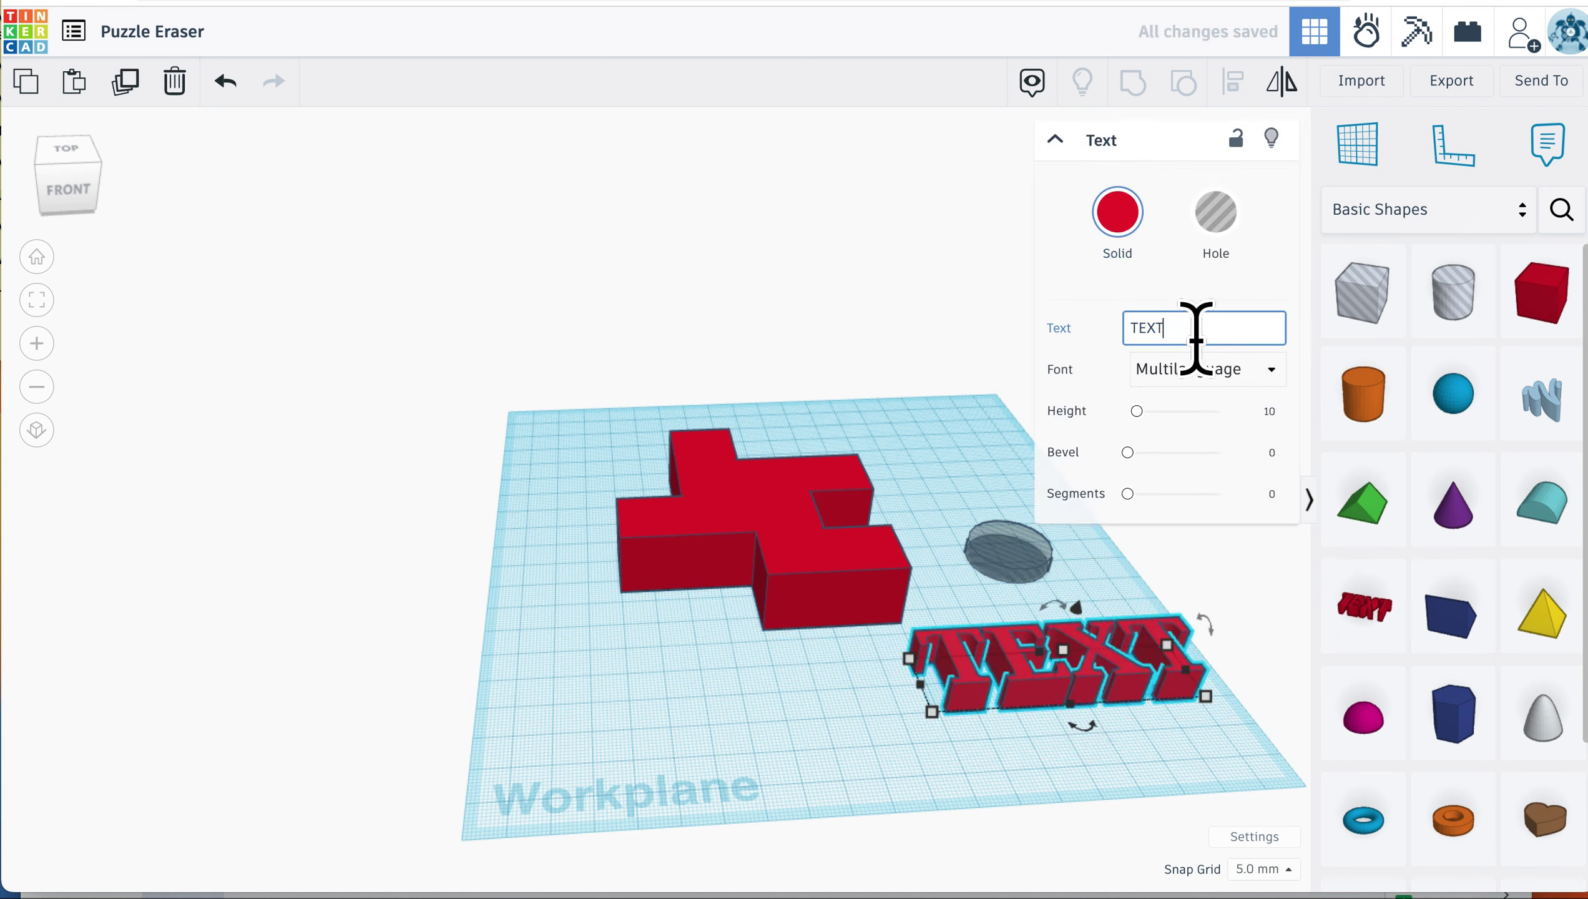
left_click(1183, 376)
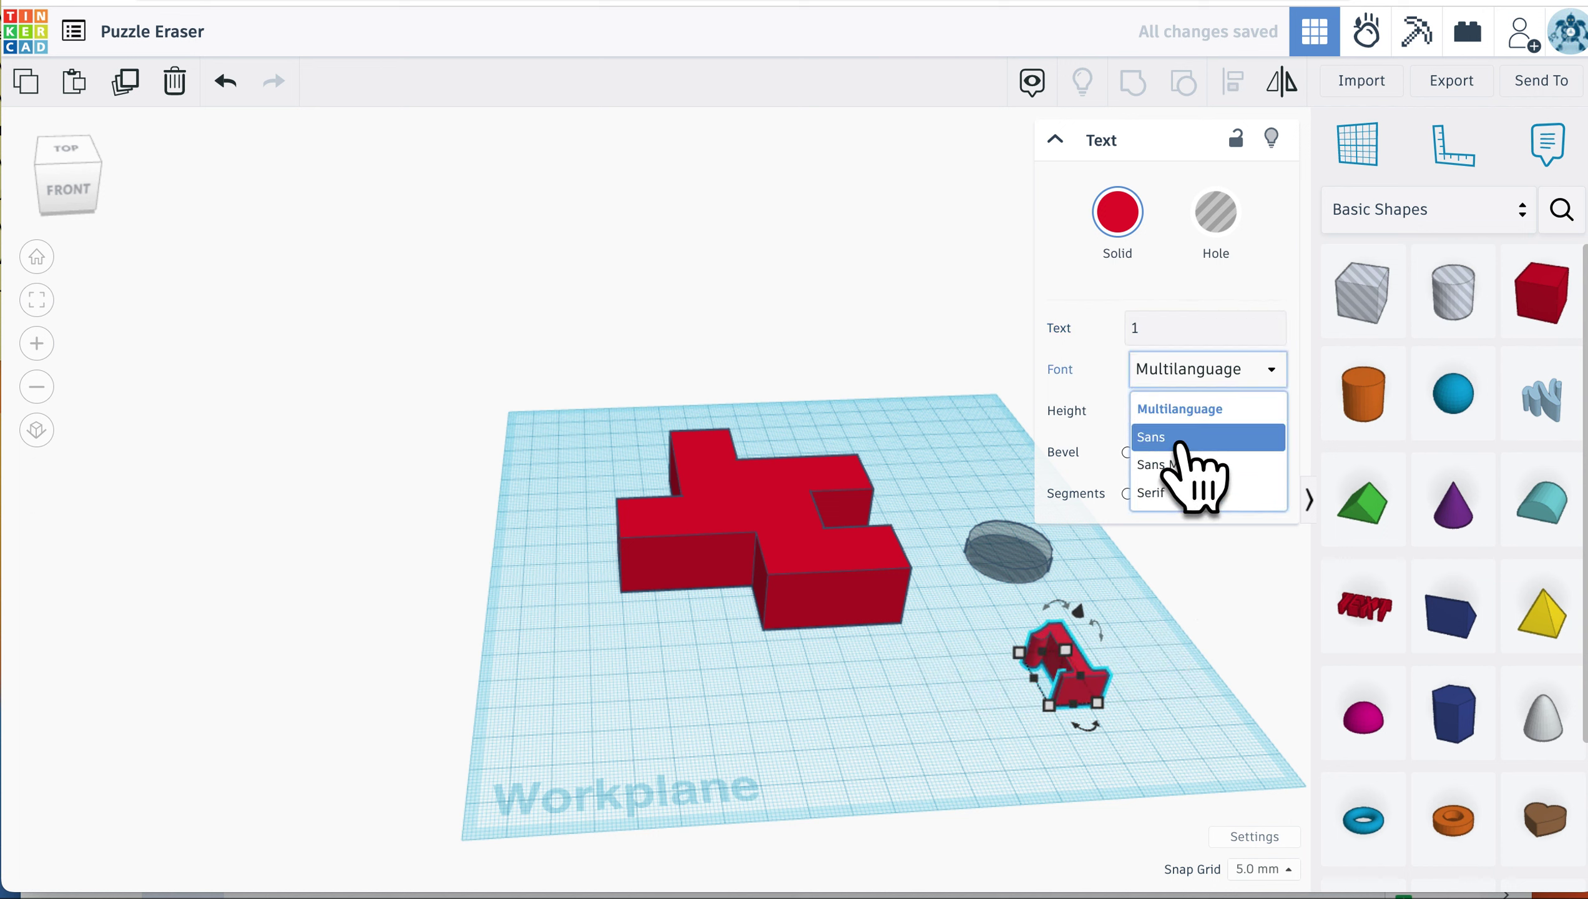
left_click(1186, 441)
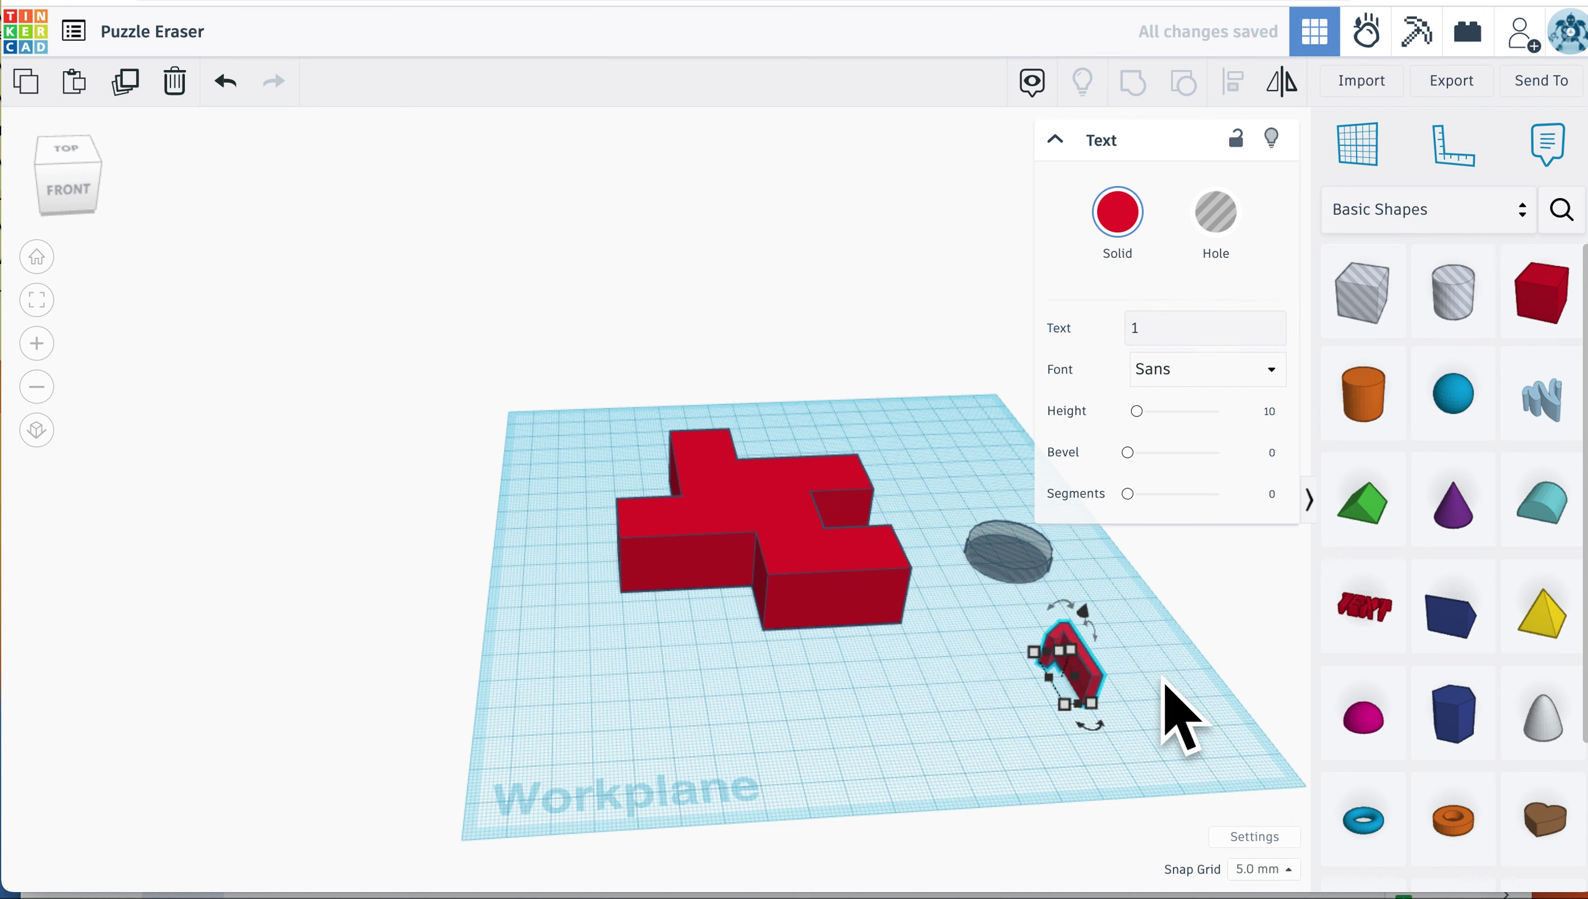
Step: Set the number's front-to-back size to 19 mm and move it farther right, away from the cylinder hole
left_click(1056, 140)
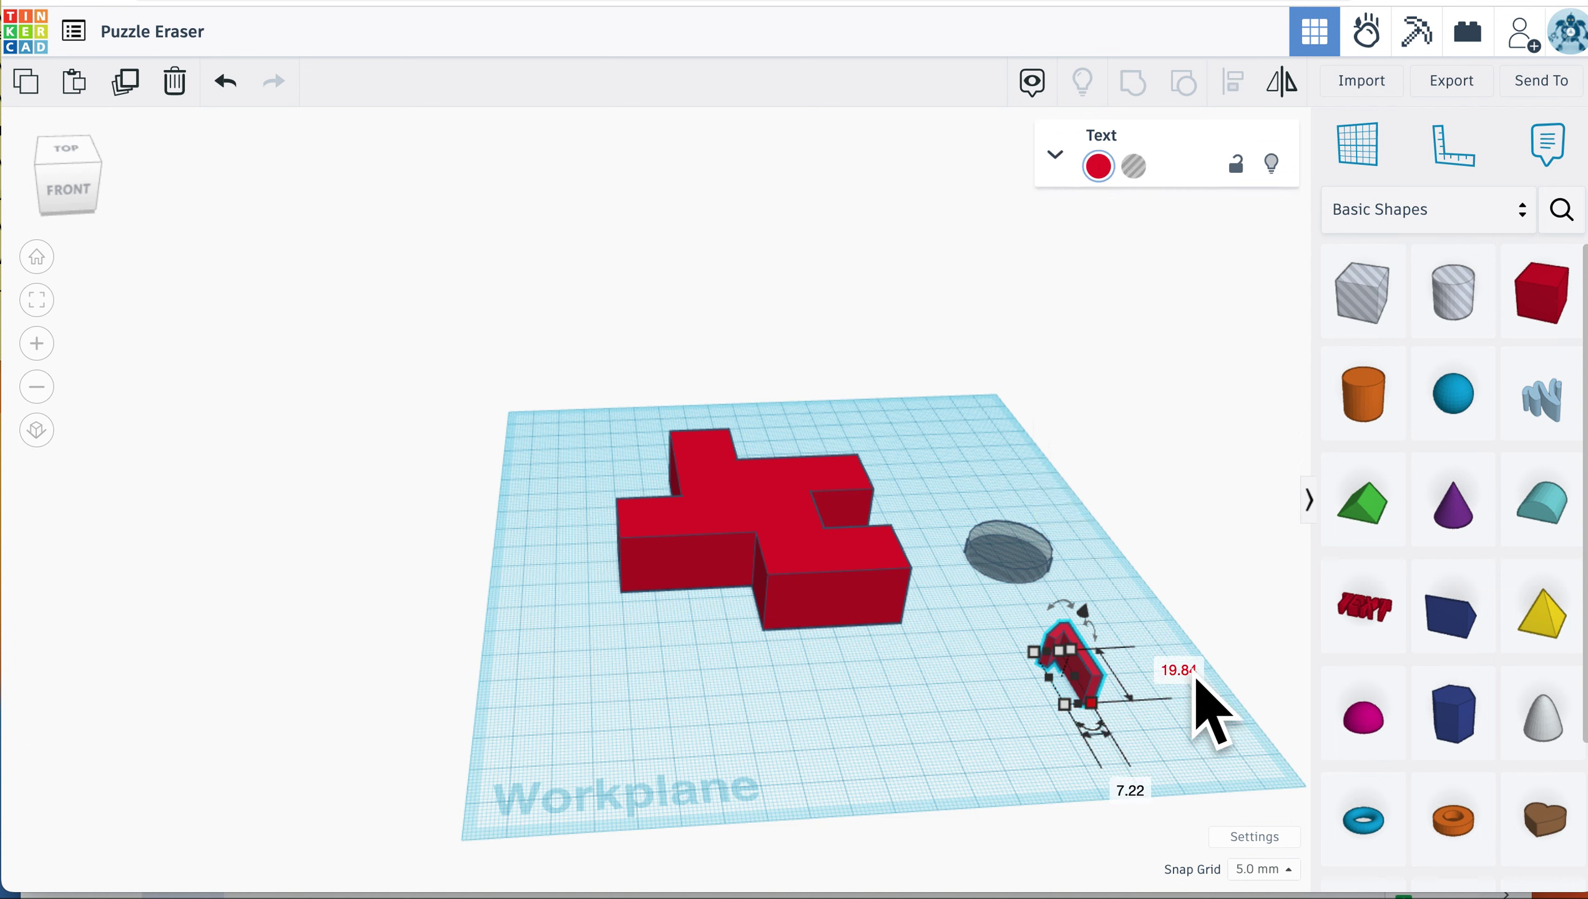
left_click(1189, 670)
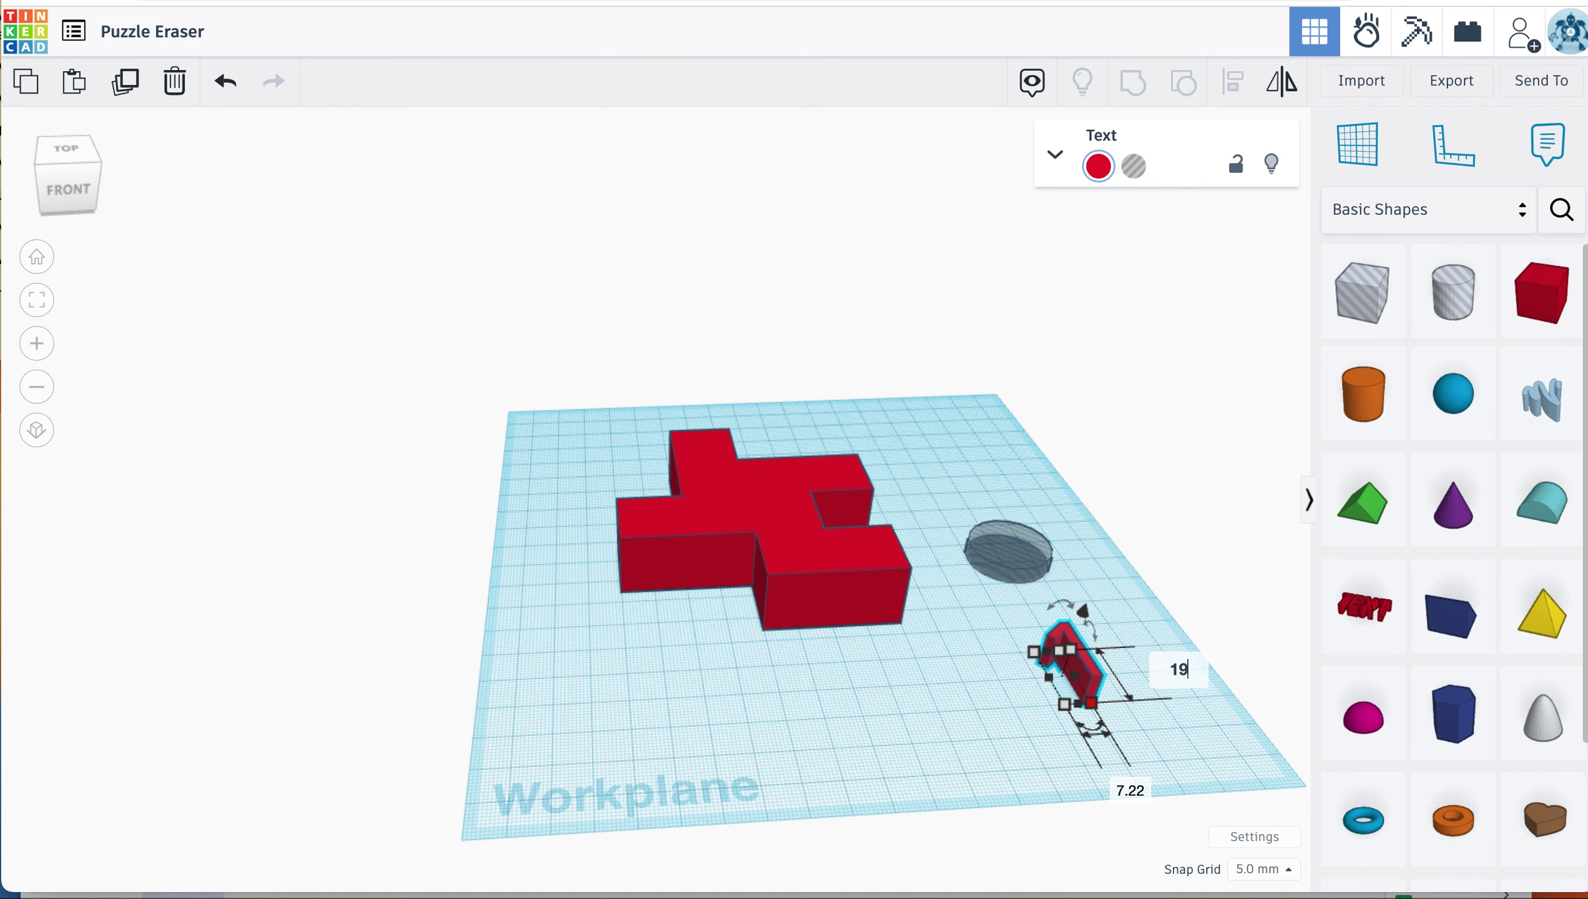
left_click(1203, 719)
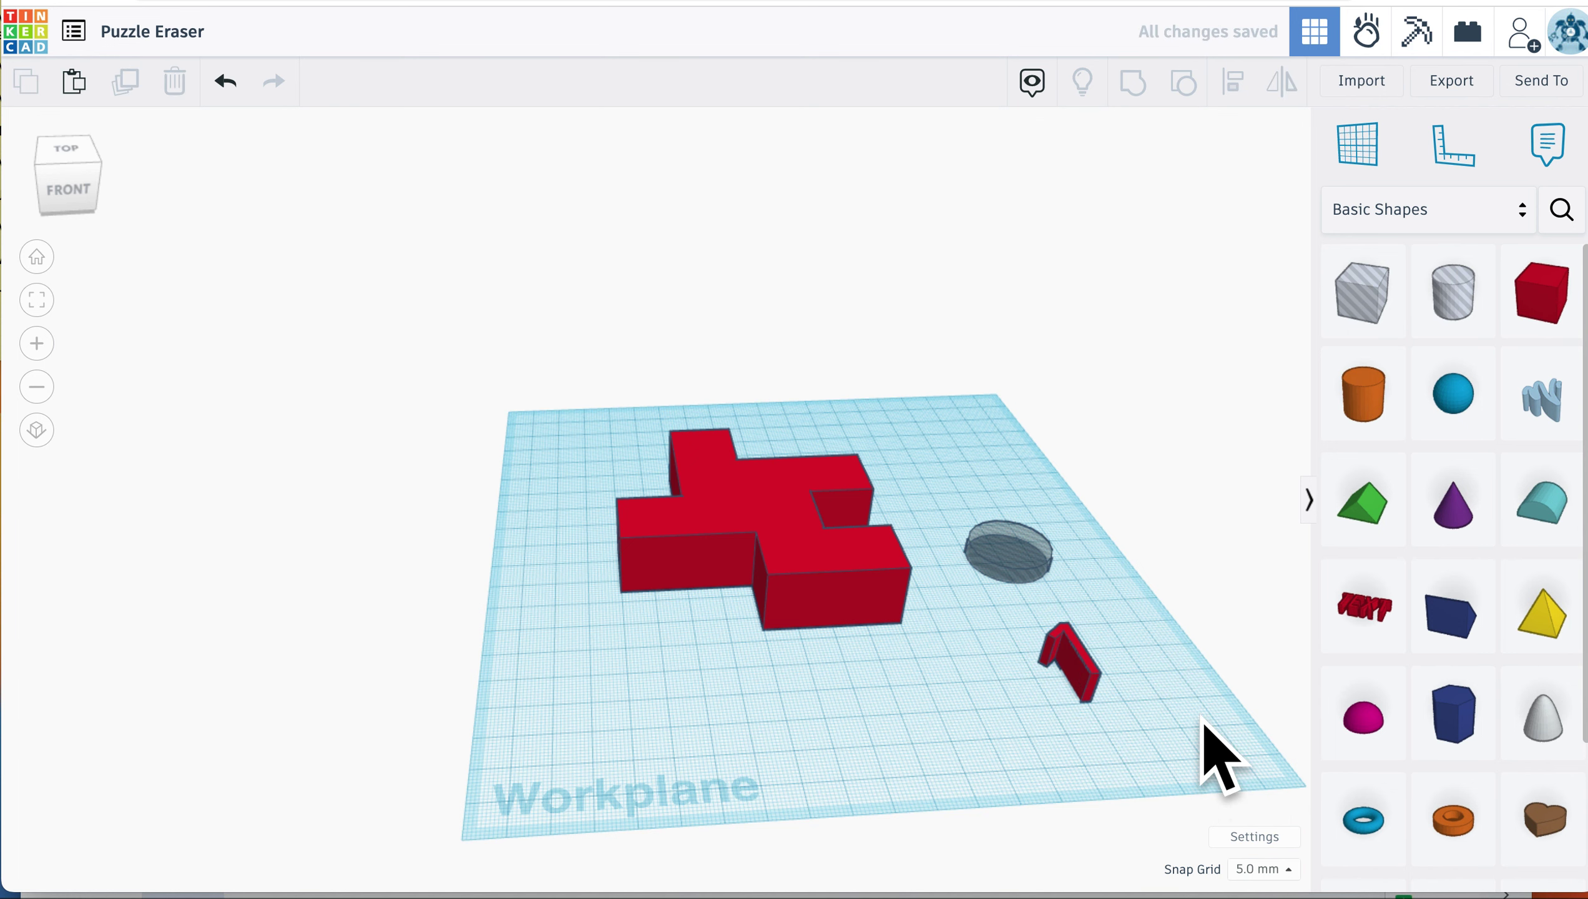
right_click_drag(1187, 686, 1196, 700)
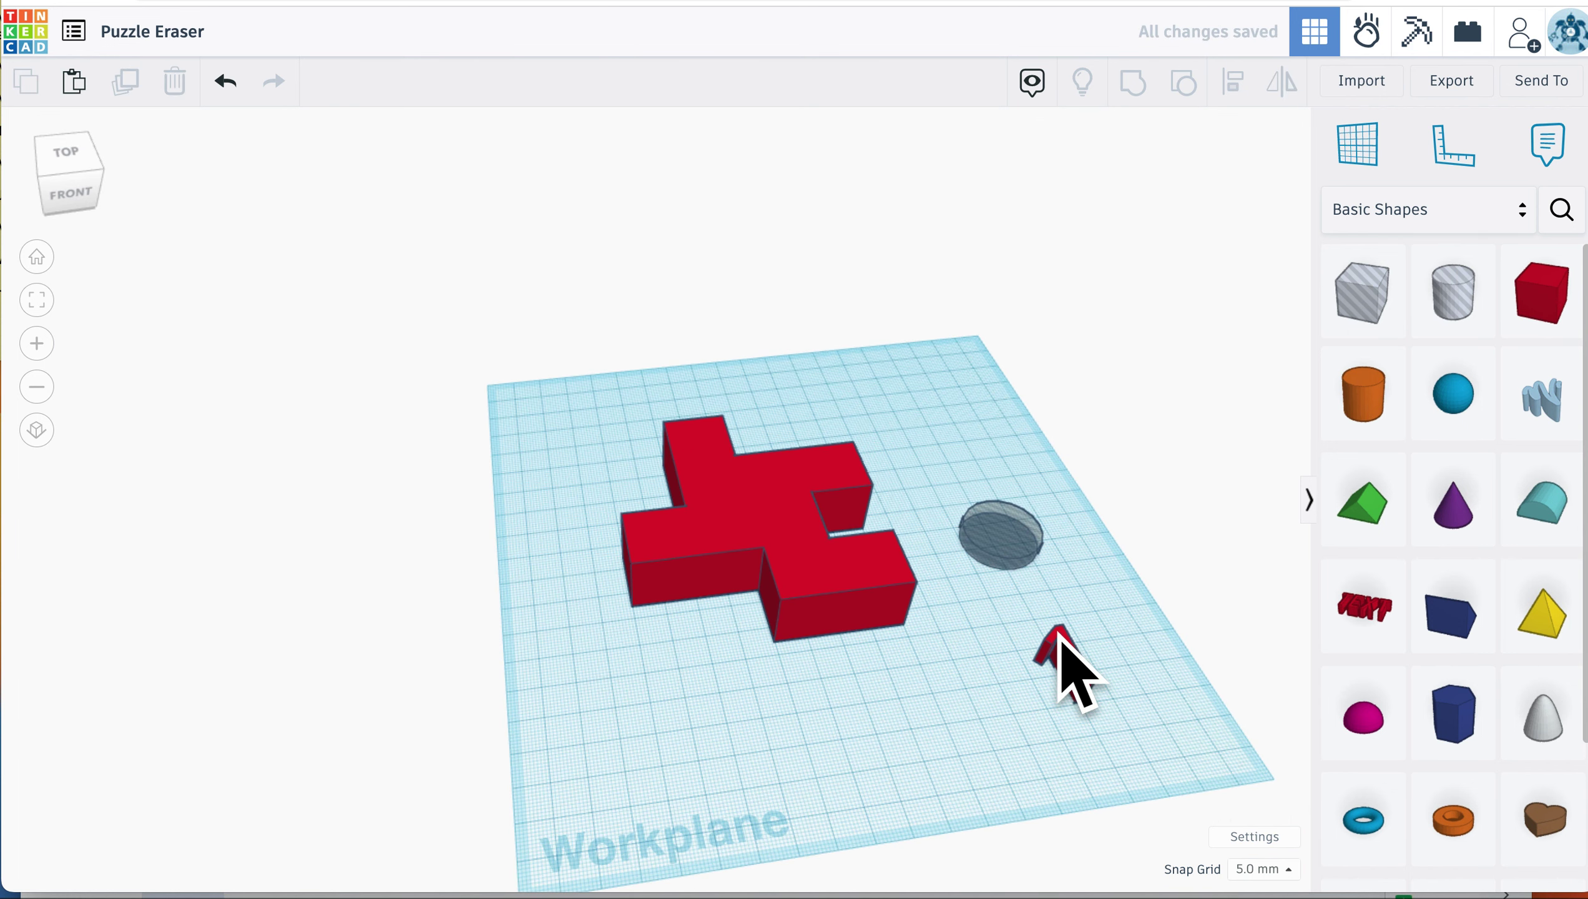
left_click_drag(1067, 657, 1135, 651)
left_click(956, 406)
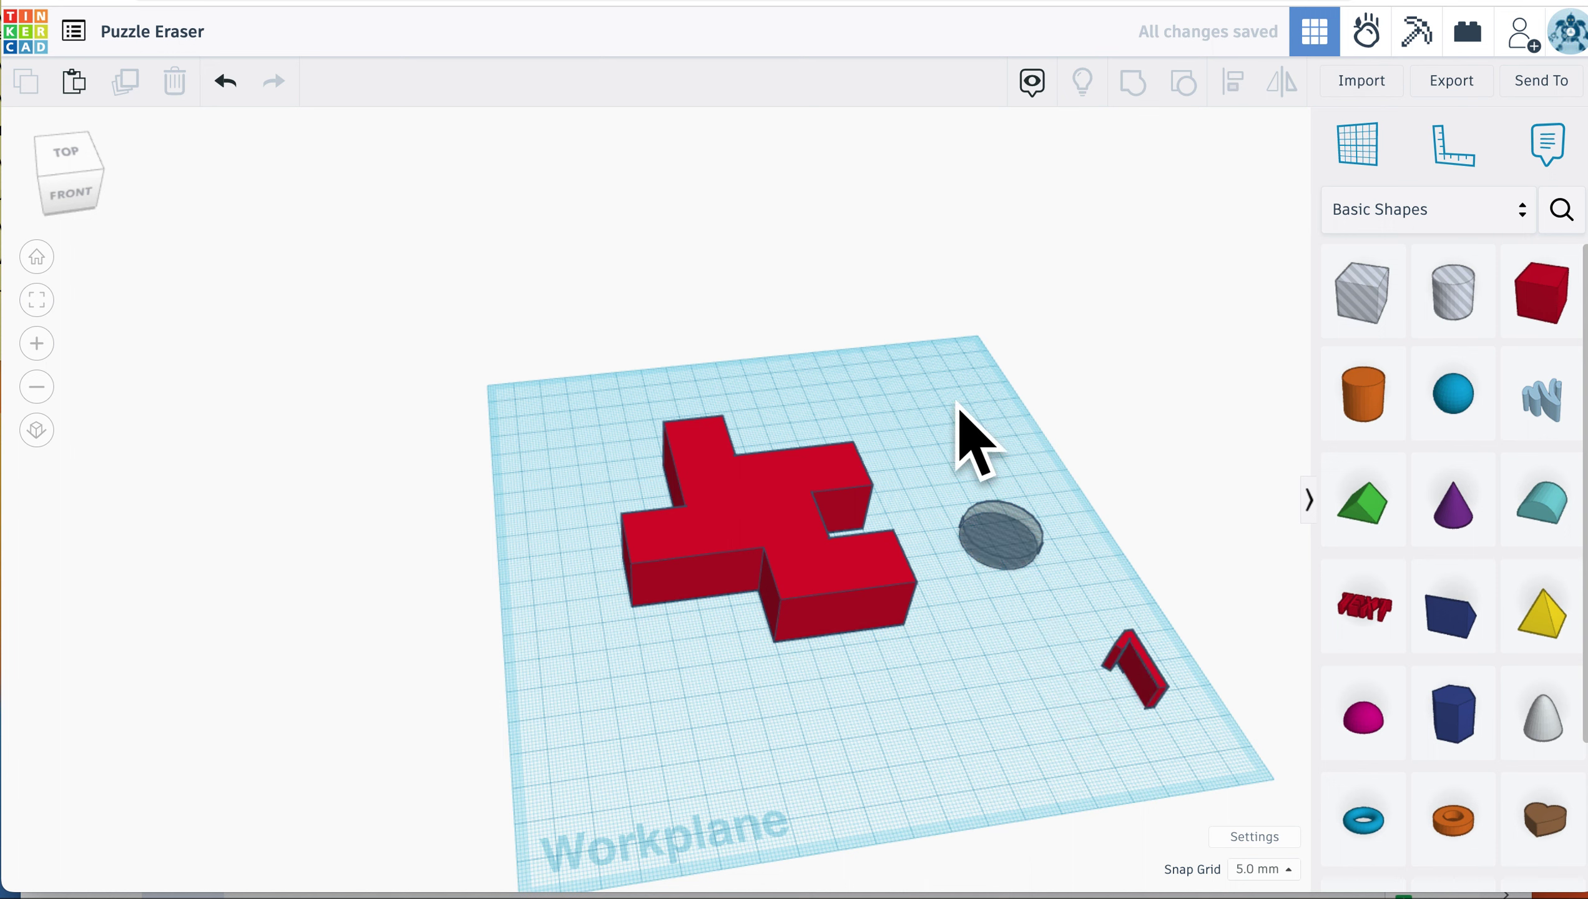
Step: Centre the cylinder hole on the puzzle piece in both directions, align their tops, and group them to cut the round recess
left_click_drag(586, 361, 1062, 632)
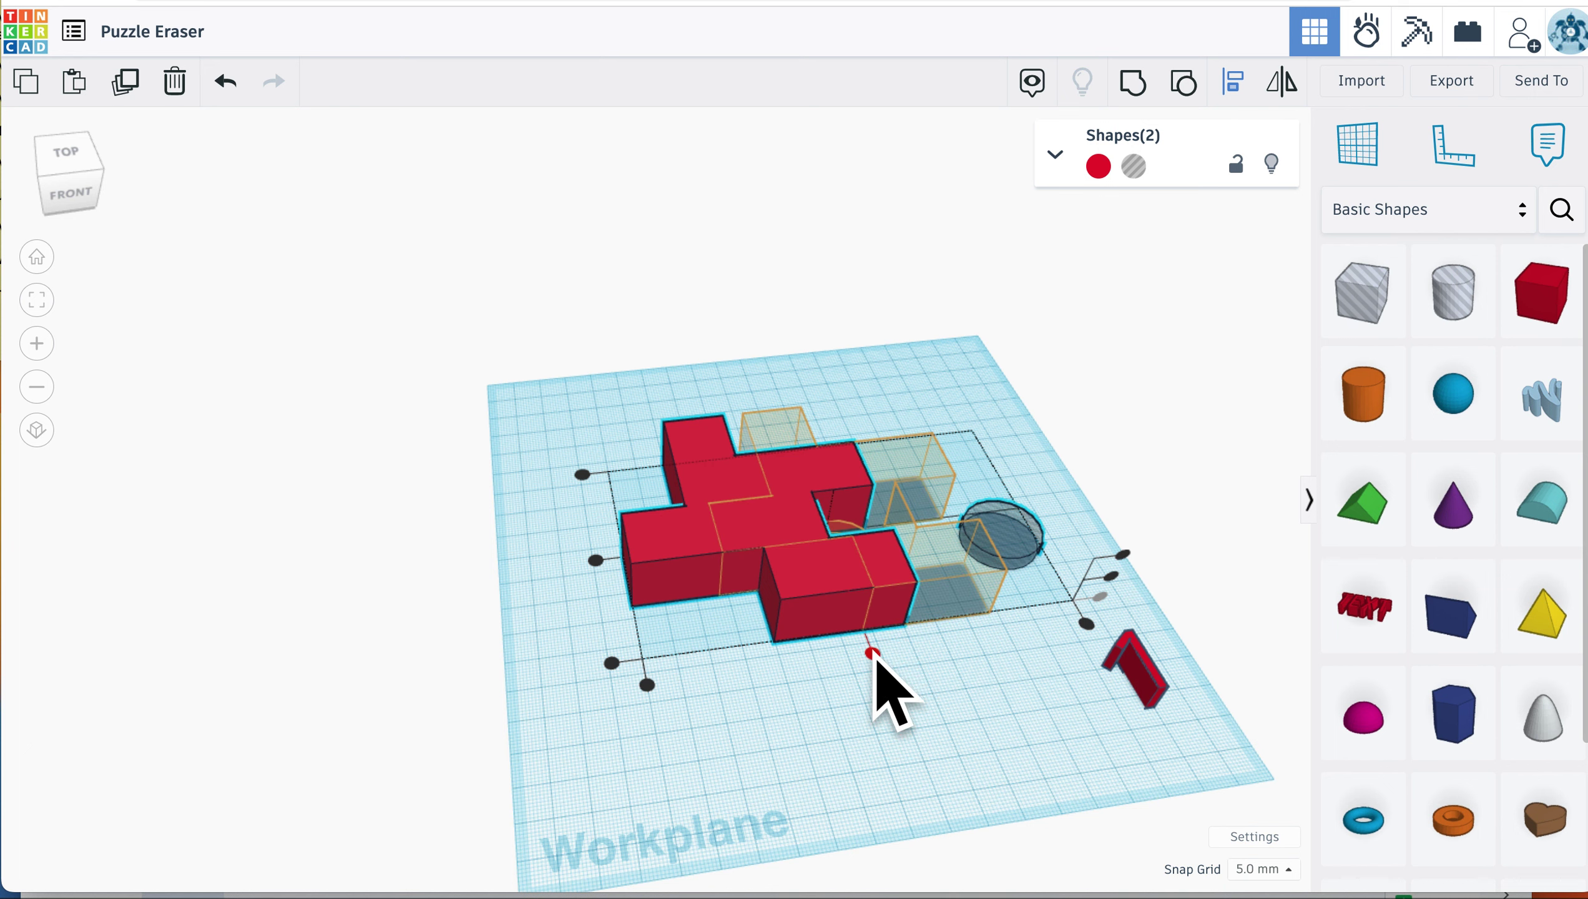
left_click(873, 653)
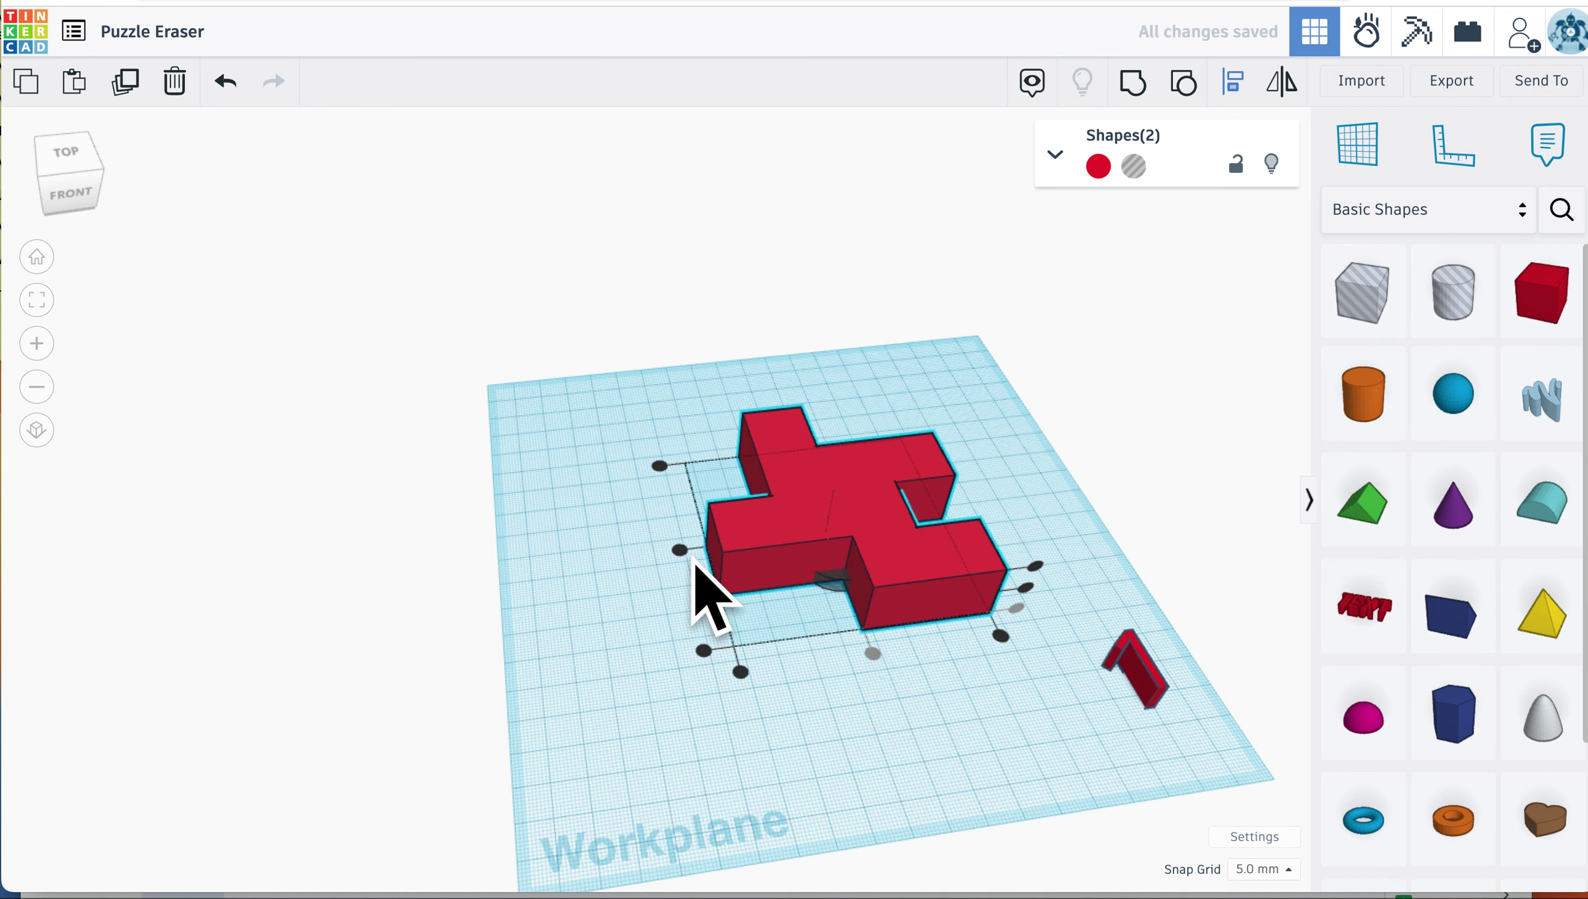
left_click(681, 550)
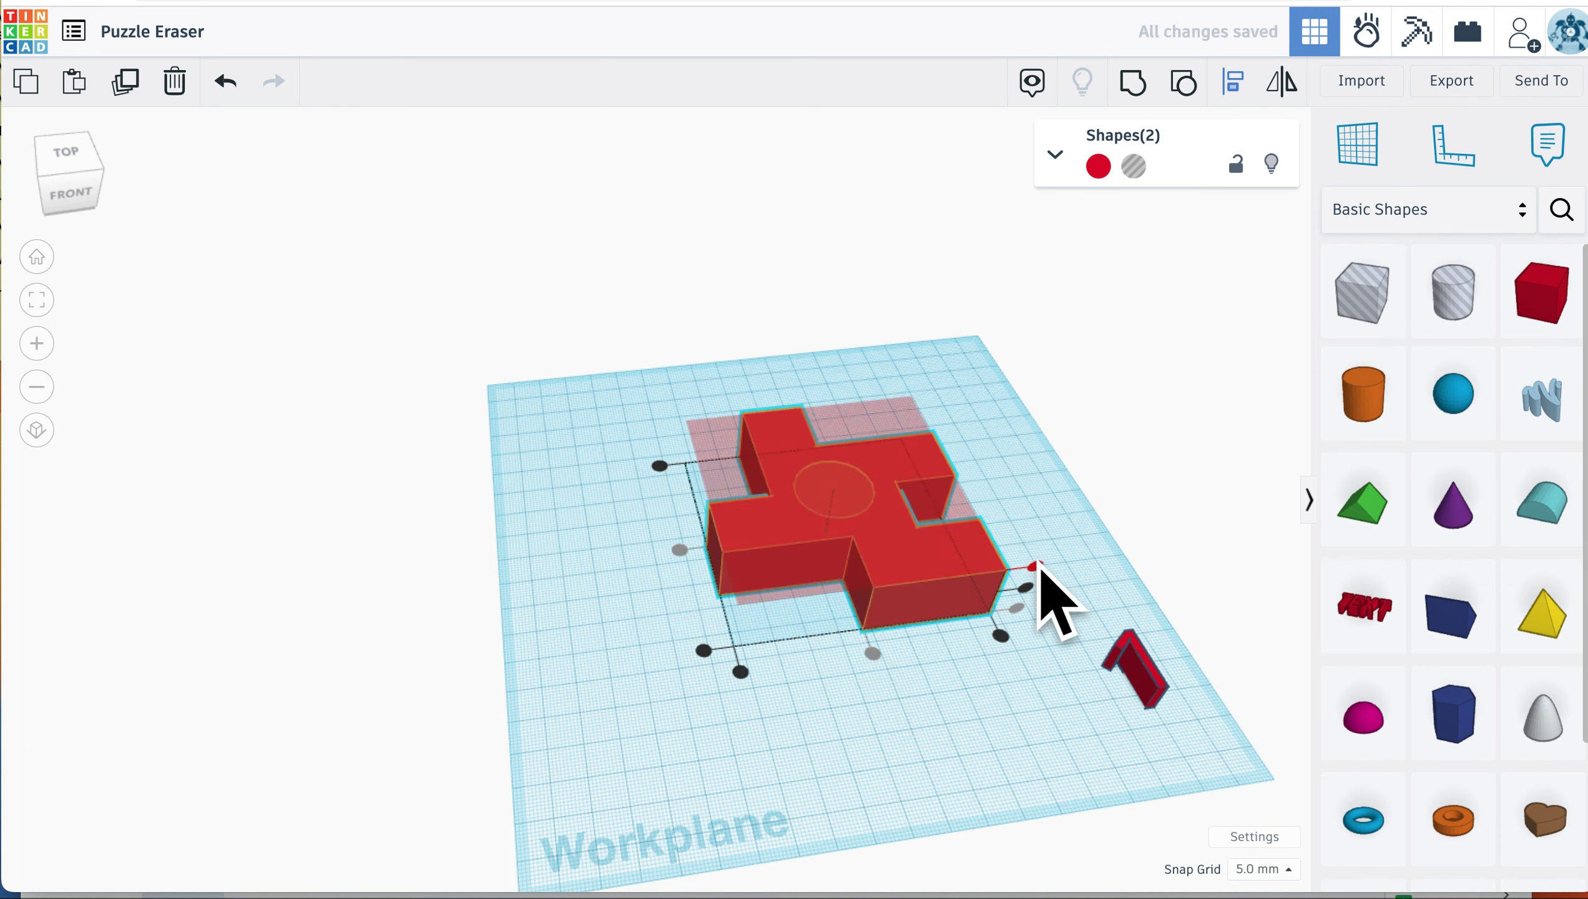
left_click(1035, 566)
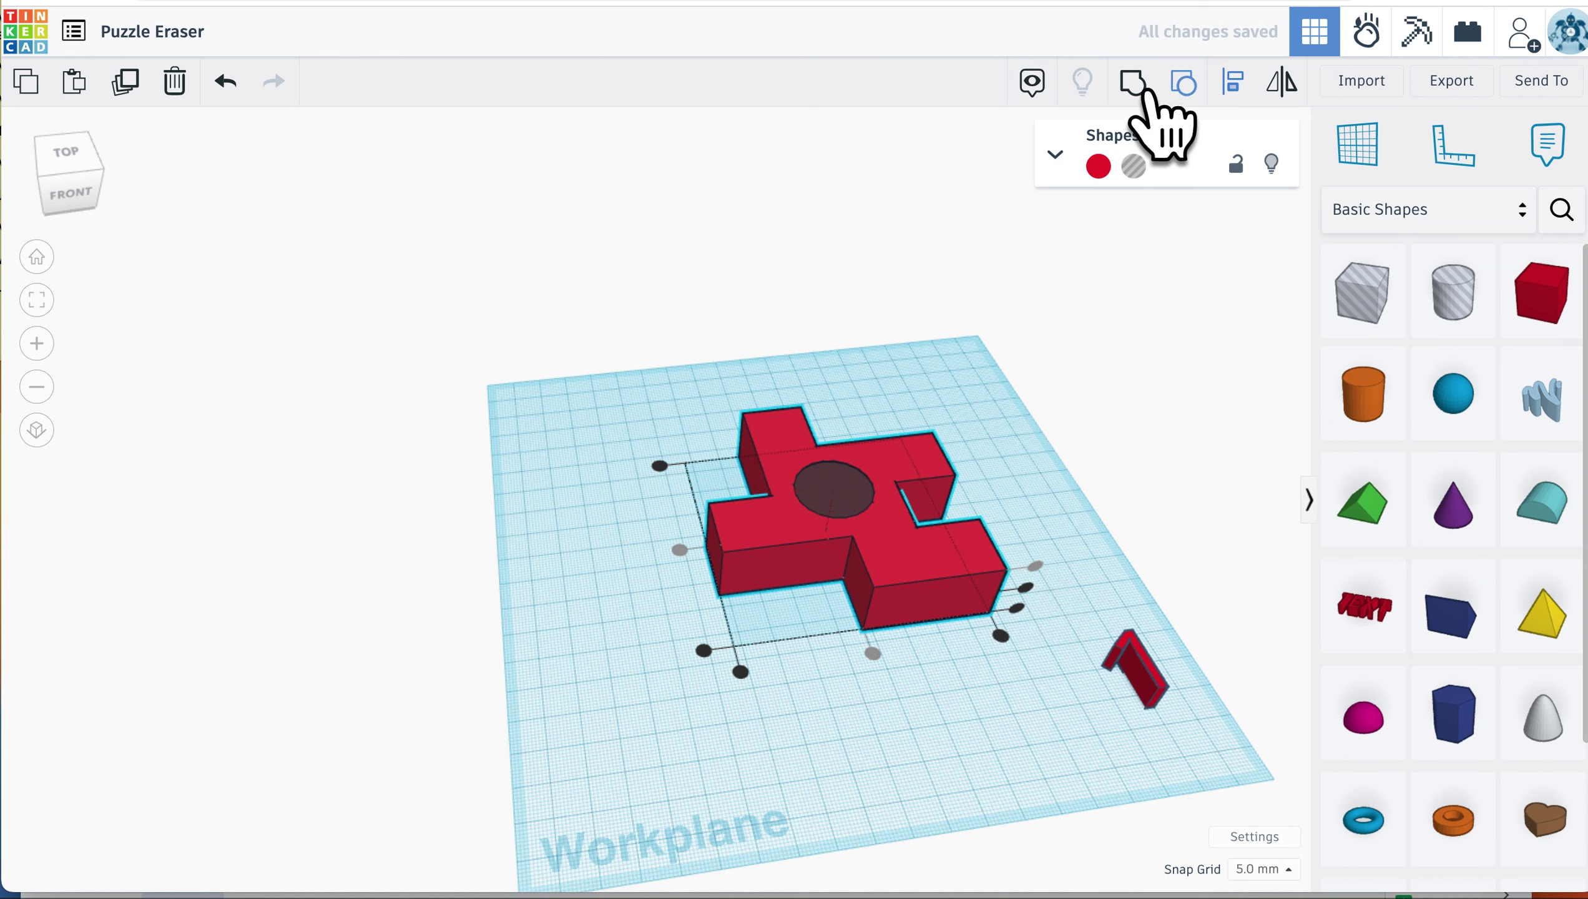
left_click(1139, 87)
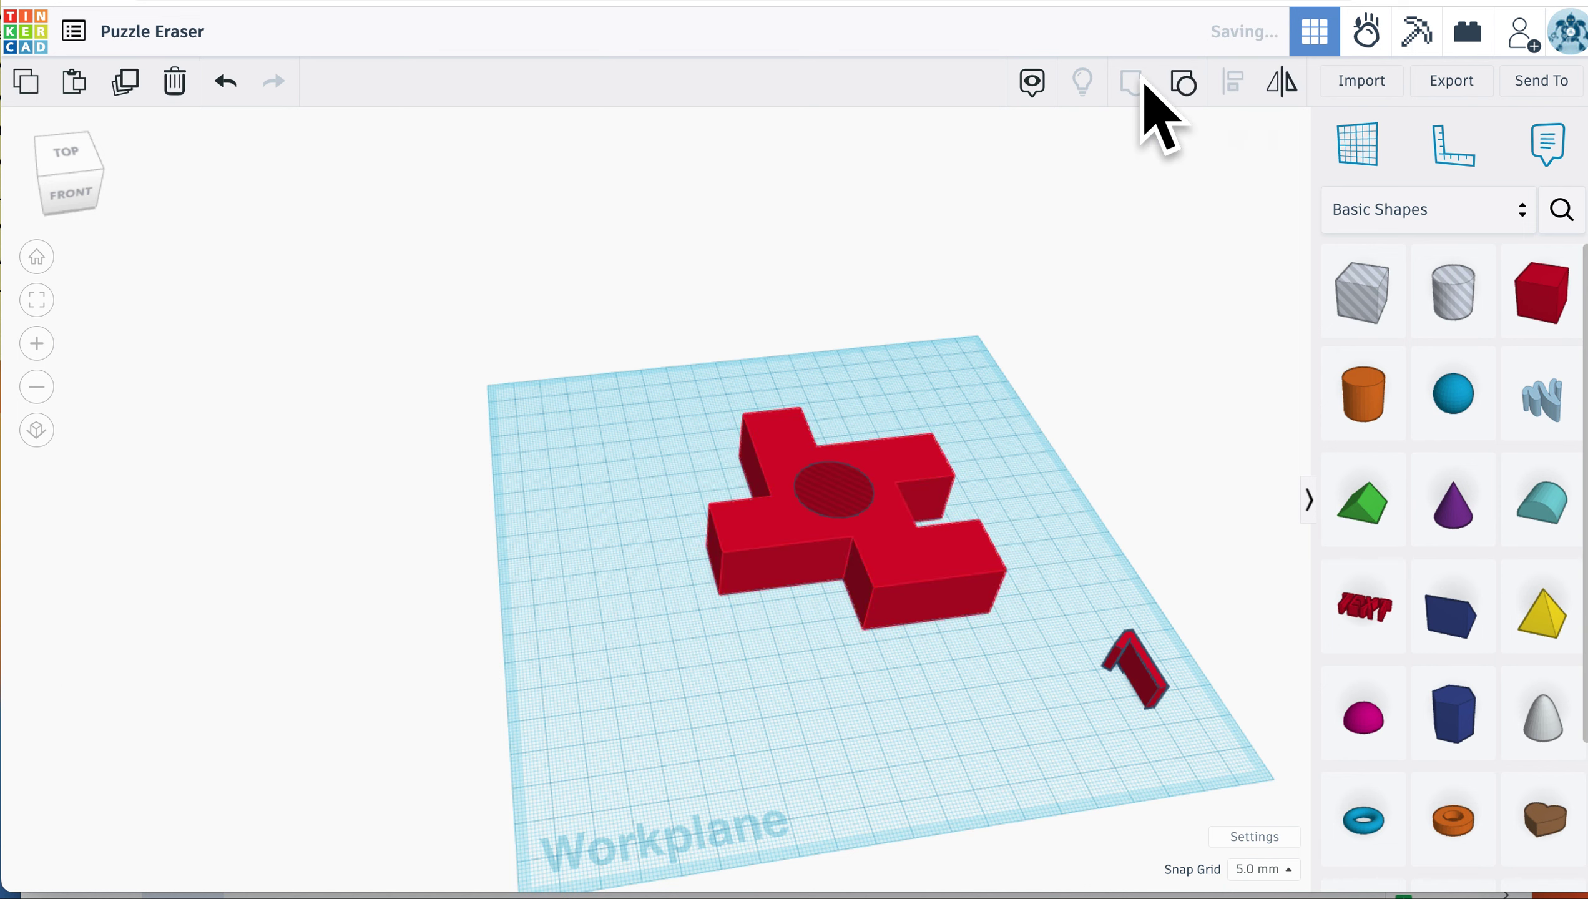
Step: Align the number 1 with the puzzle piece, centred in both horizontal directions and flush with its top surface
left_click_drag(632, 385, 1223, 812)
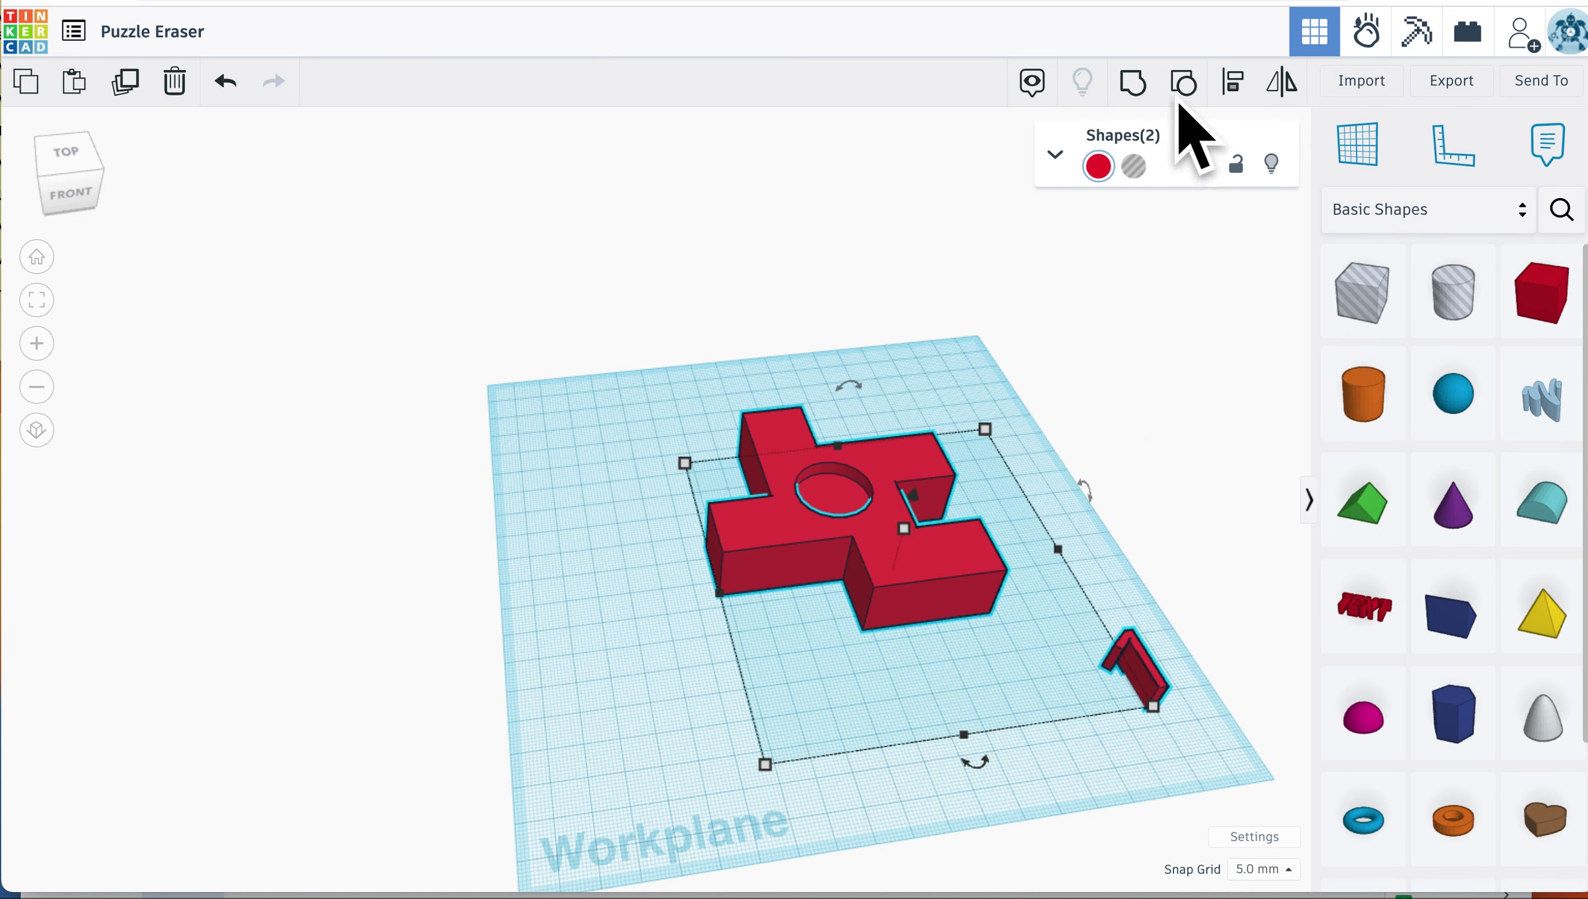
left_click(1233, 82)
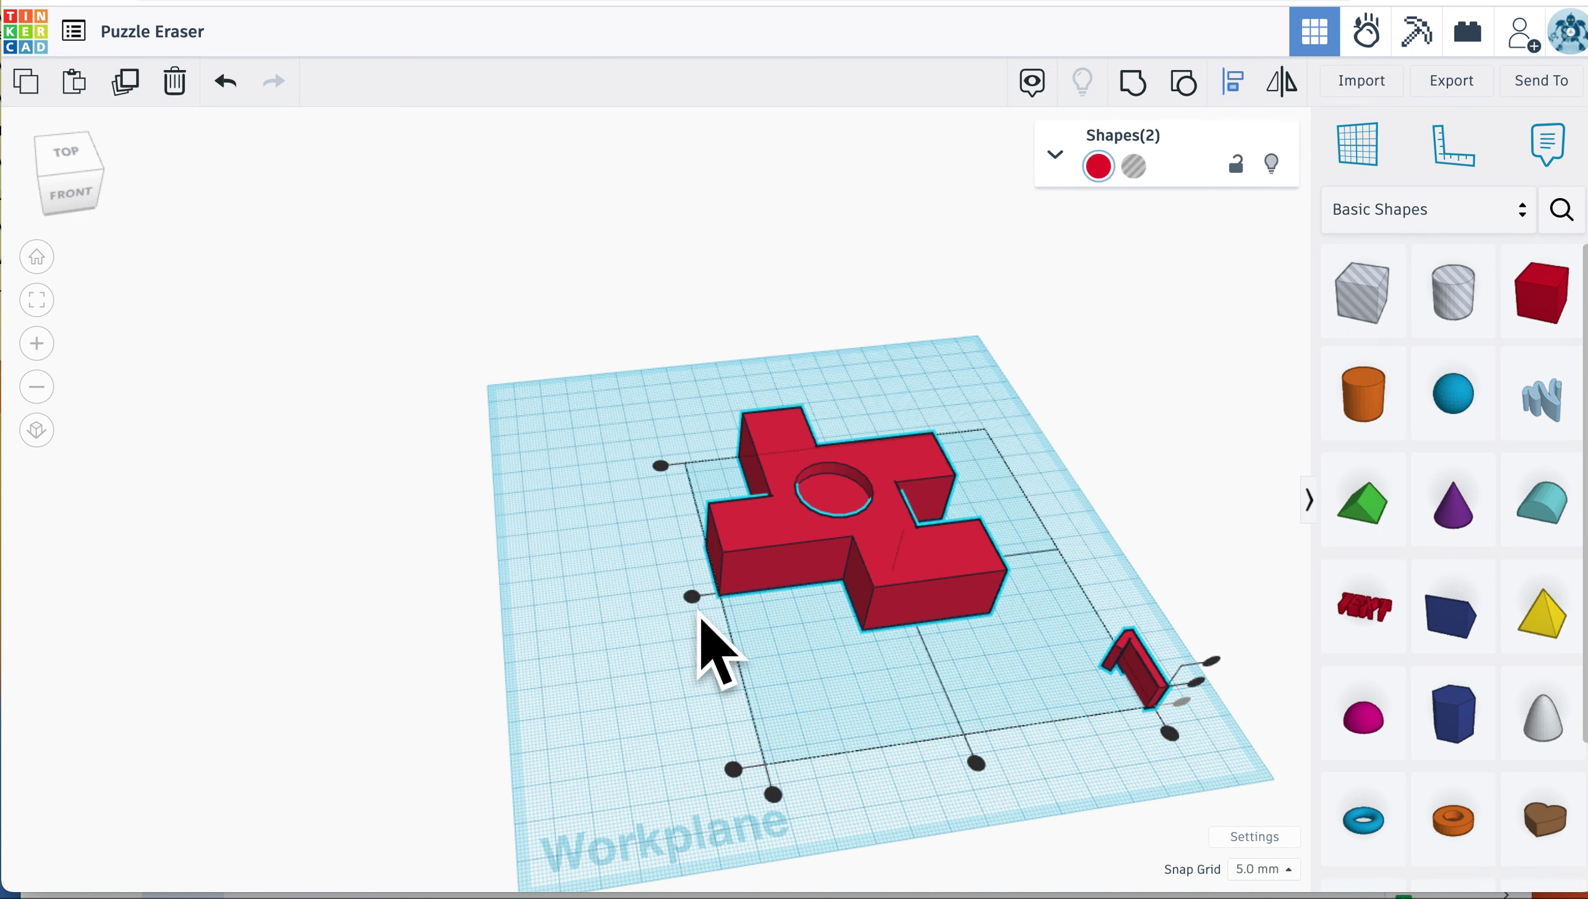
left_click(691, 596)
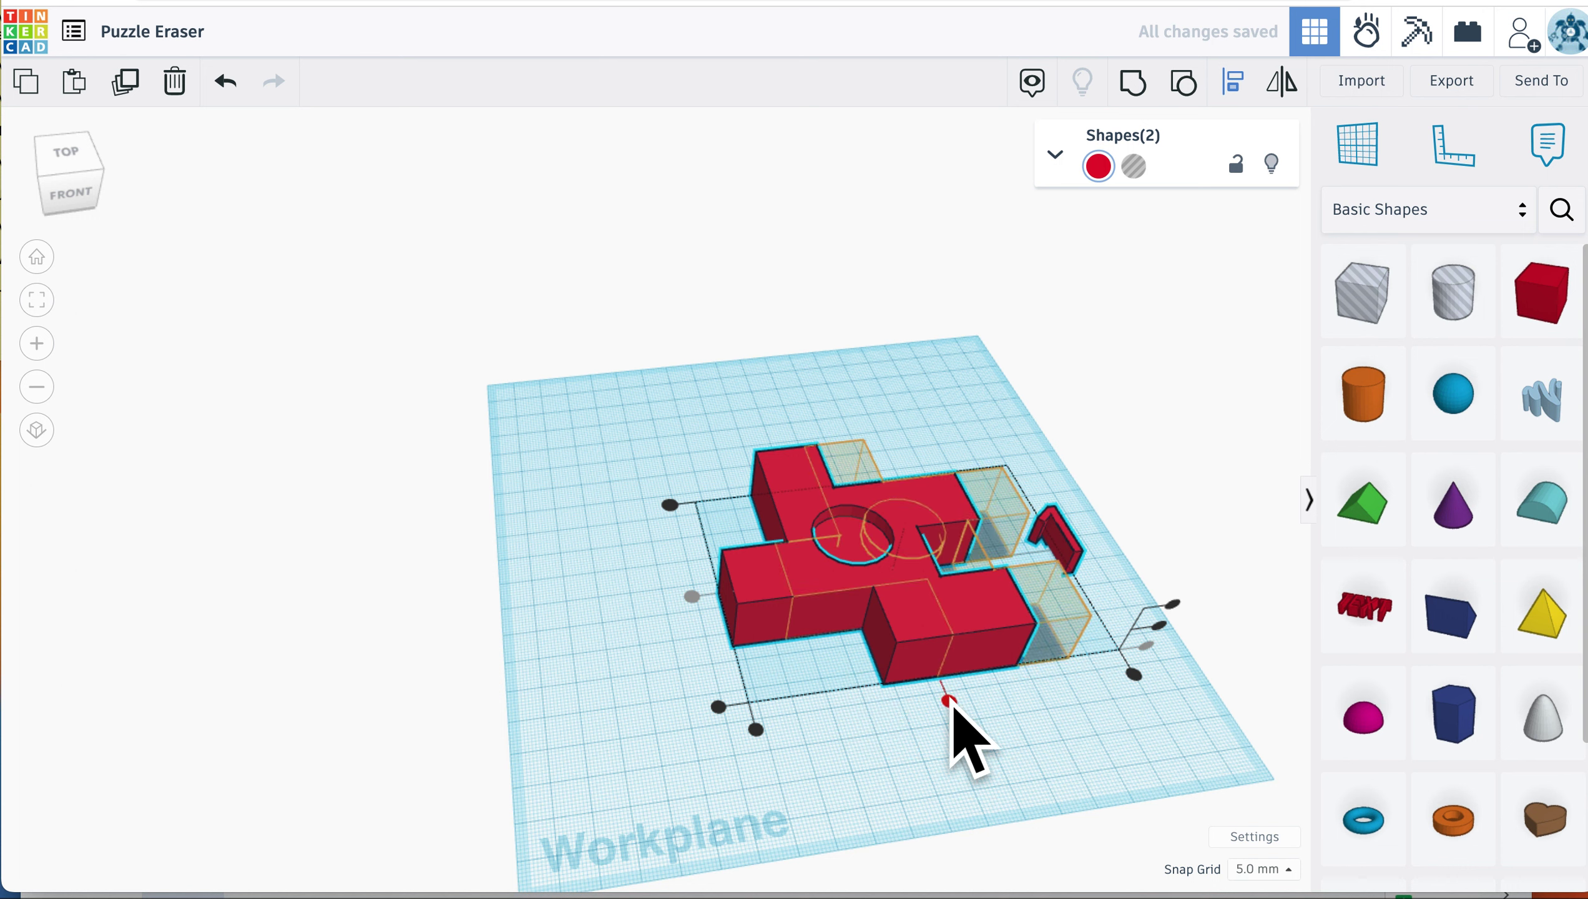
left_click(949, 700)
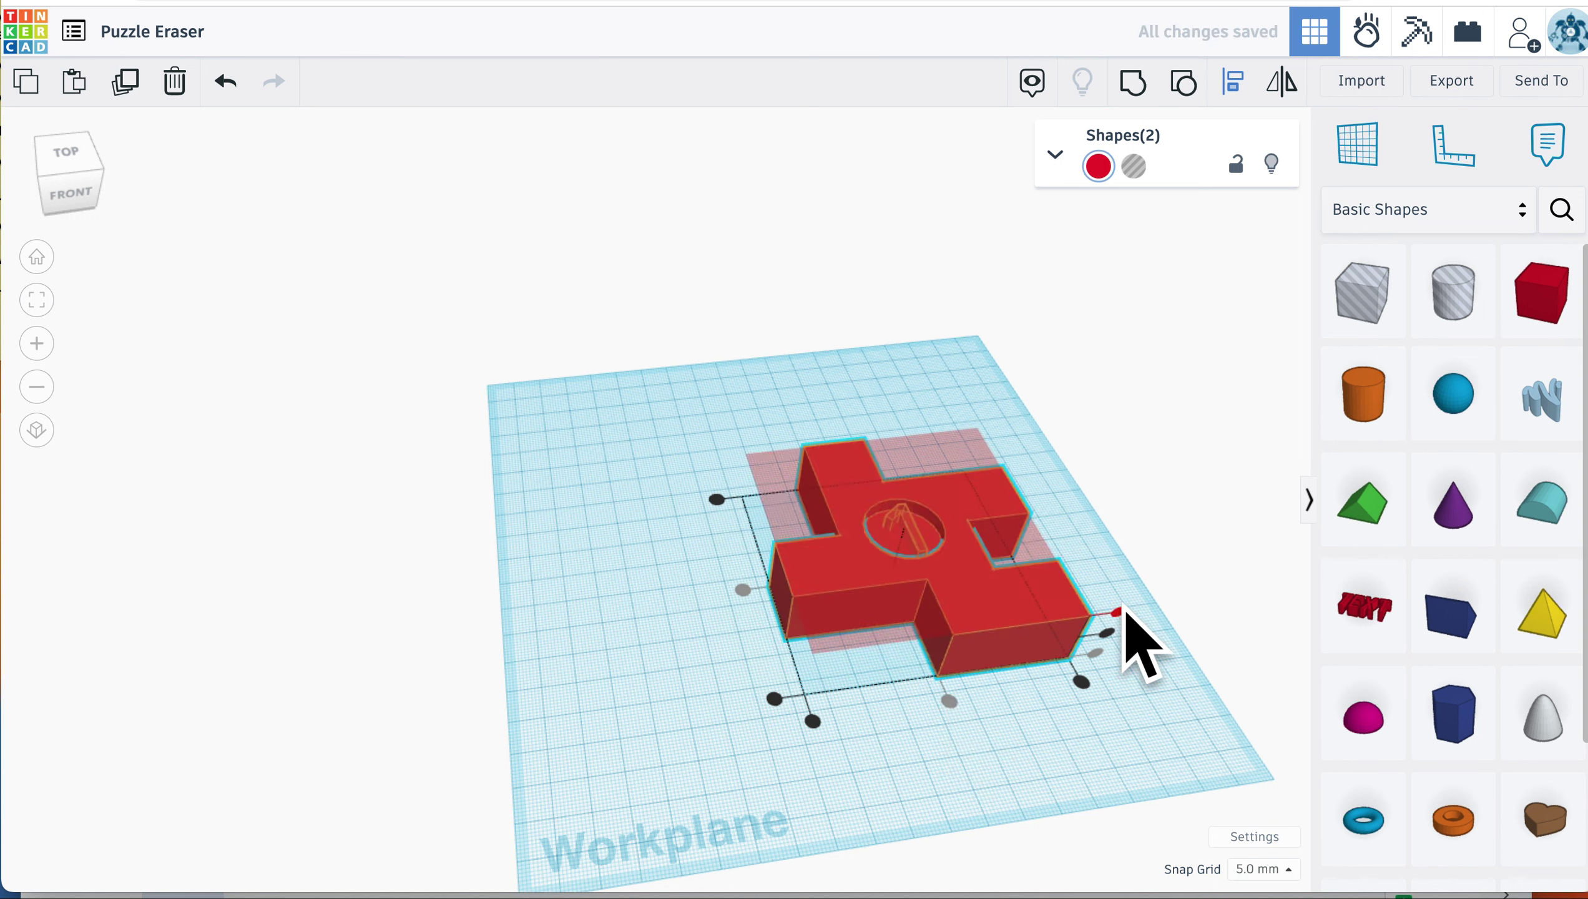
left_click(1120, 612)
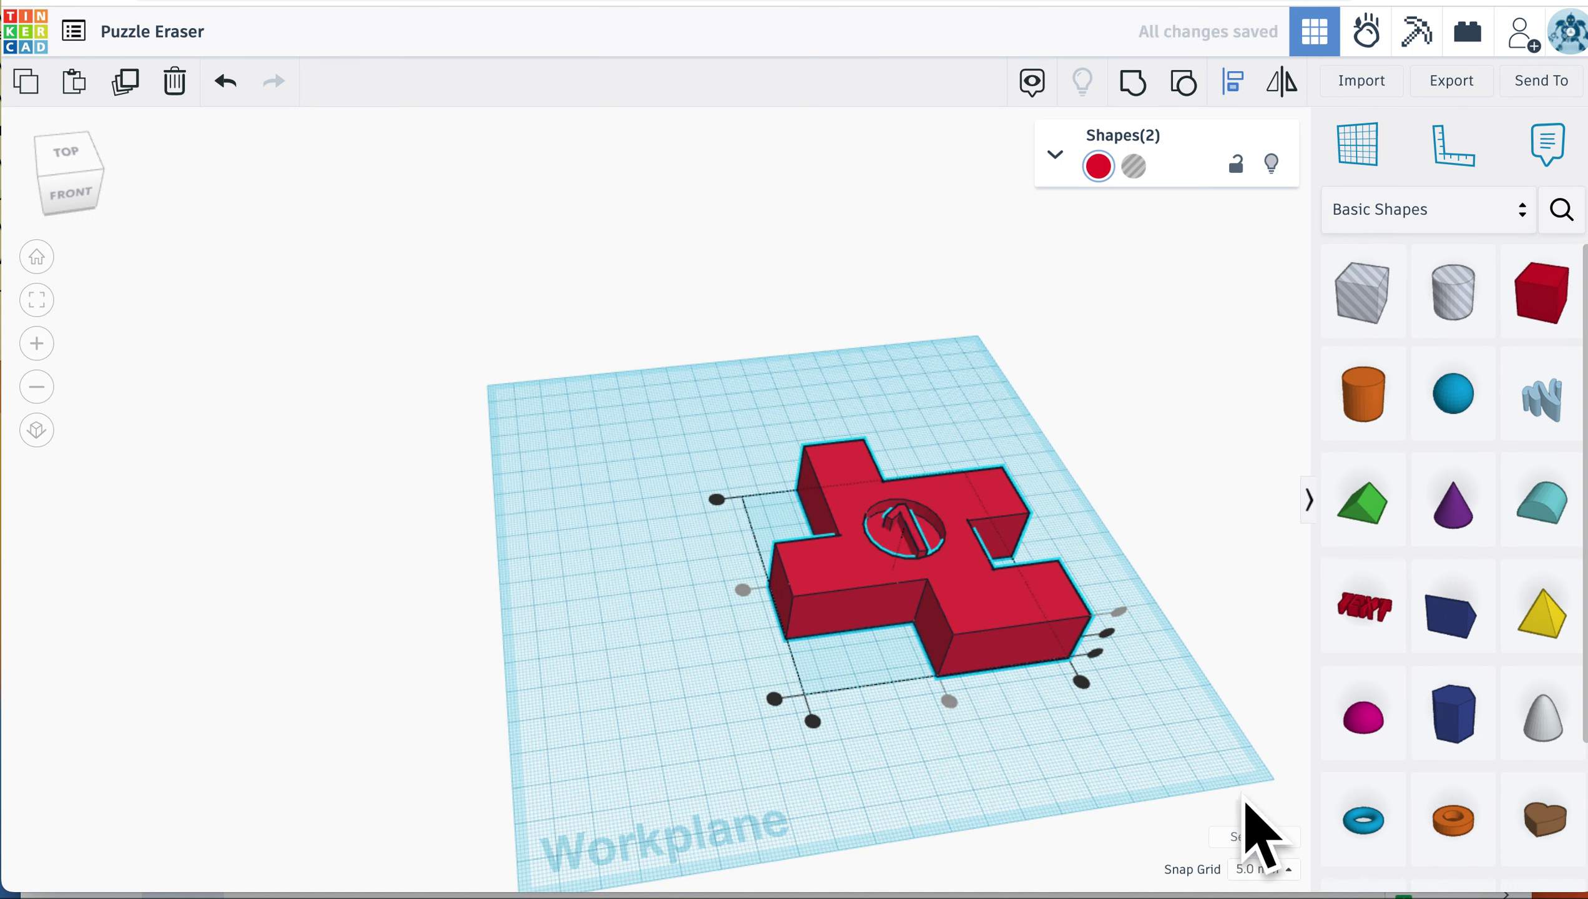
Step: Set the snap grid to 1.0 mm and check the number's position inside the round recess from above
left_click(1260, 870)
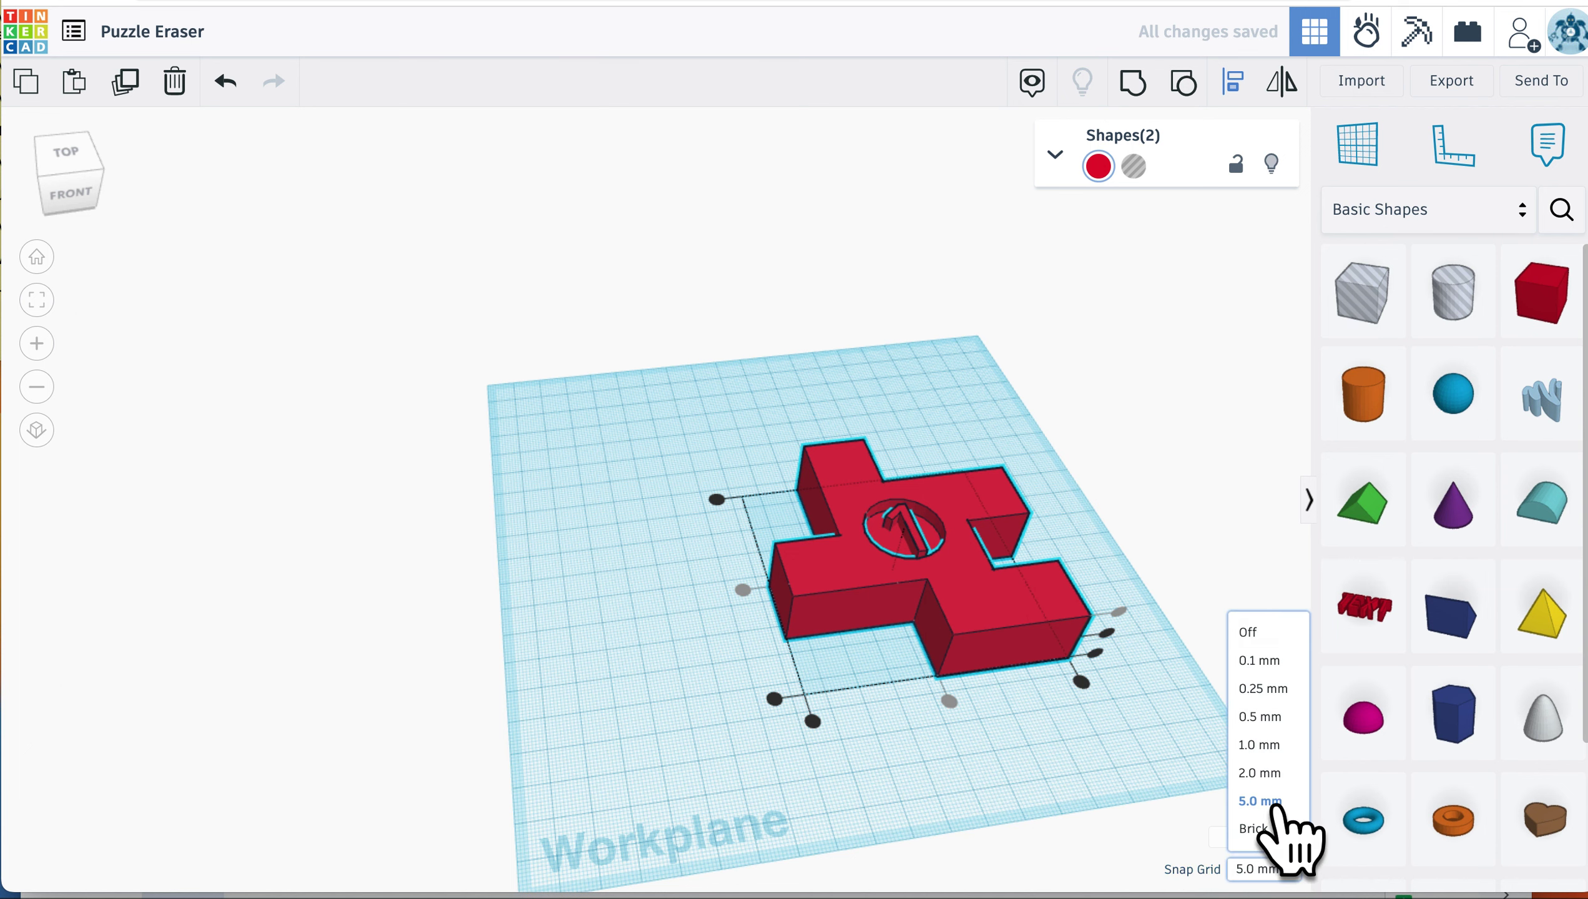
left_click(1261, 745)
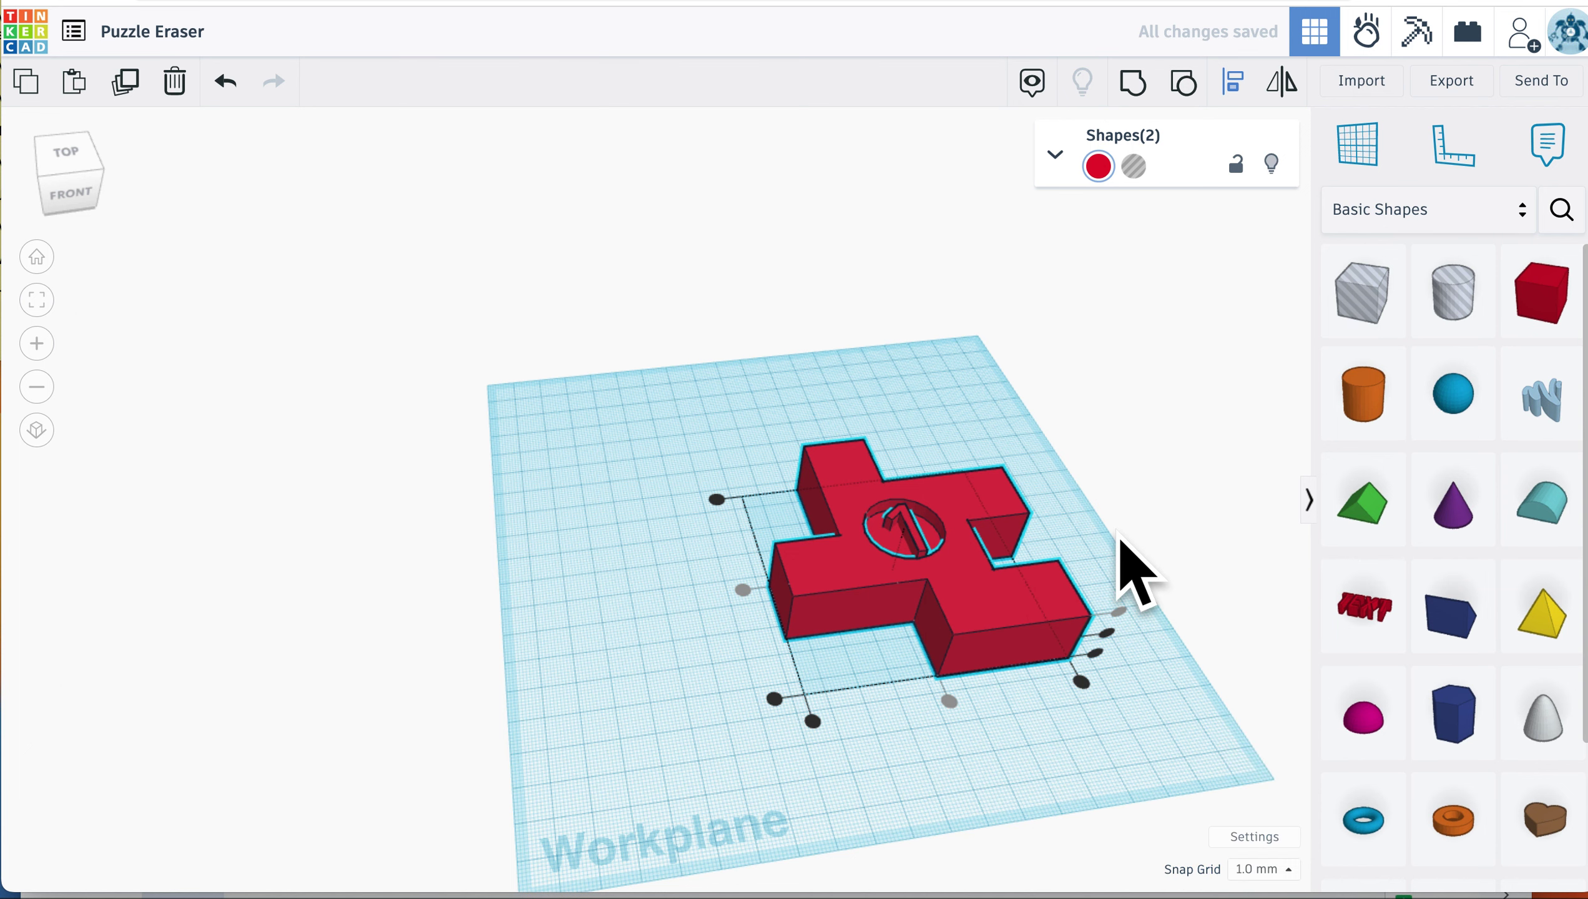
left_click(1119, 535)
right_click_drag(1120, 536, 917, 601)
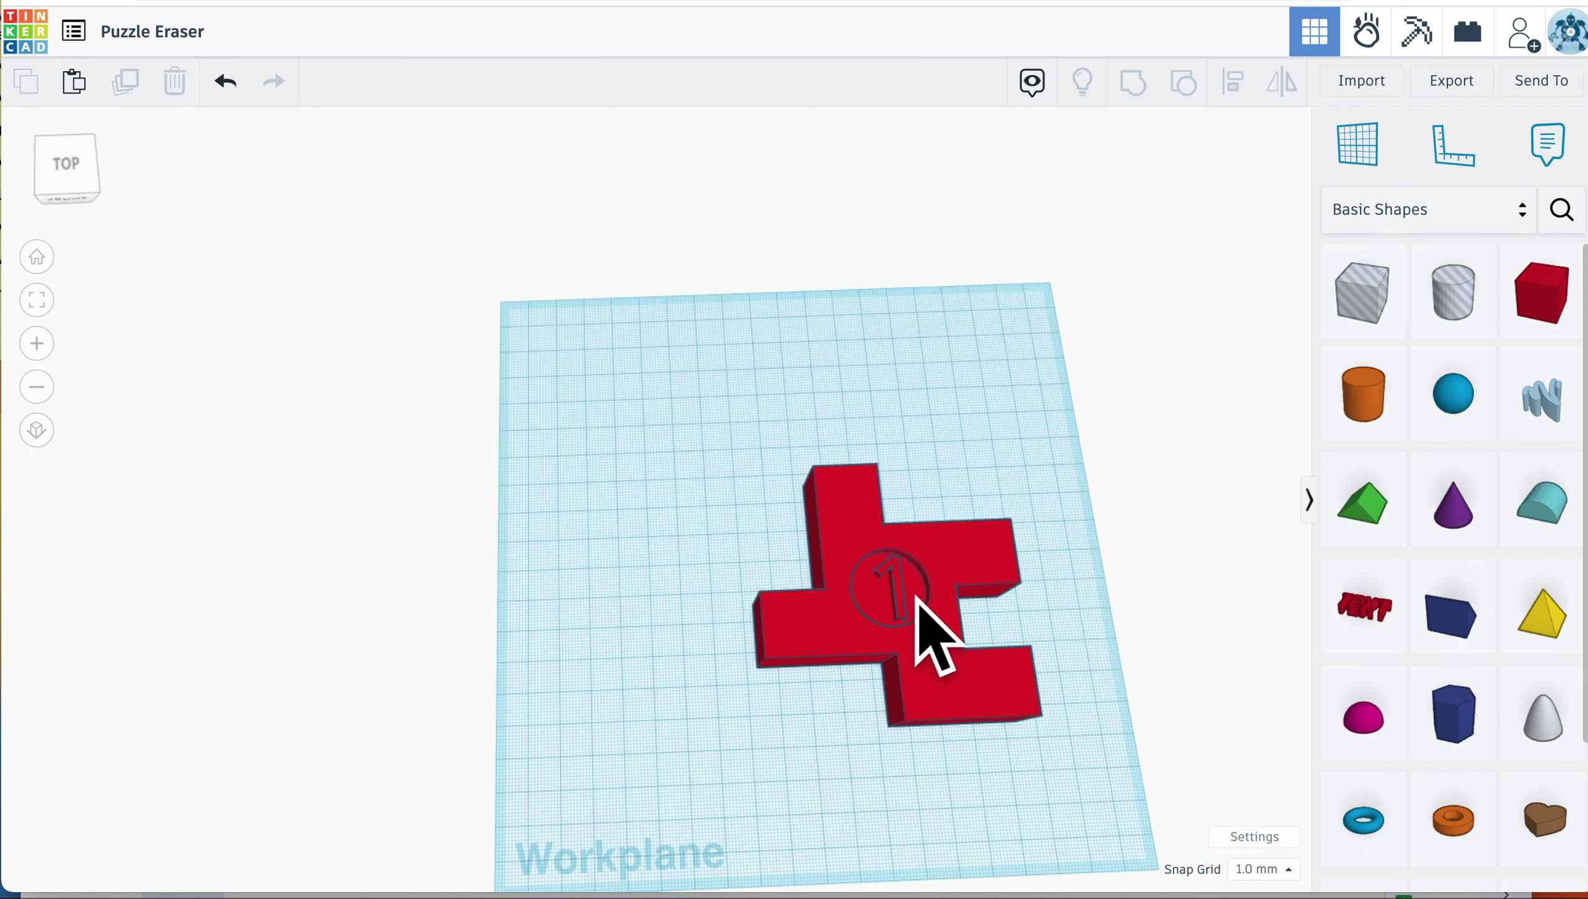
left_click(898, 586)
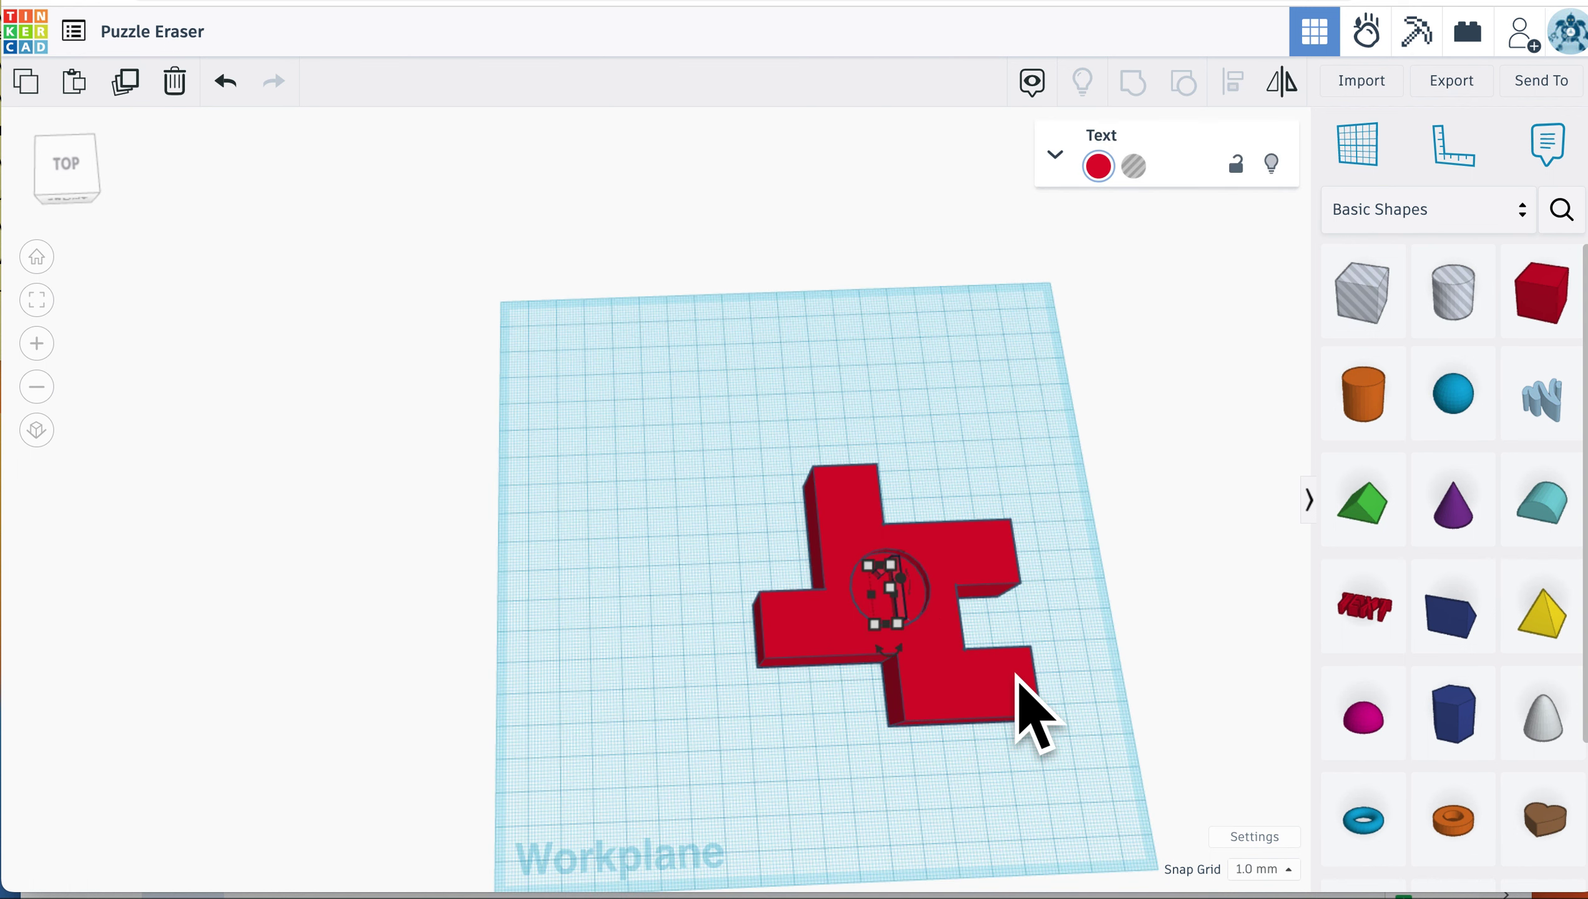
left_click(1041, 639)
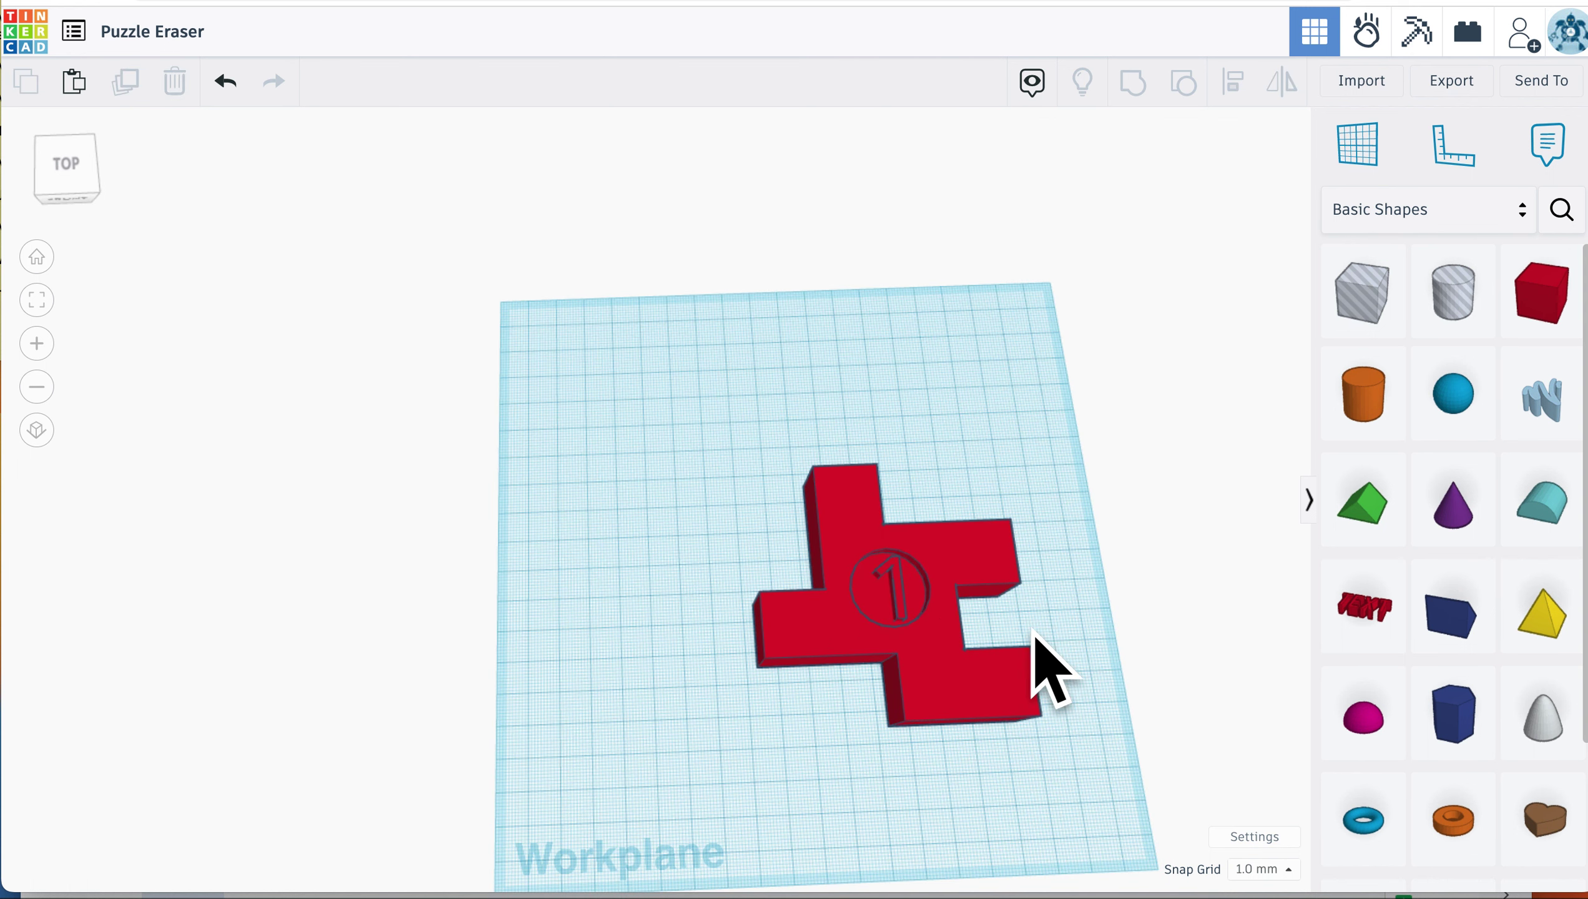
left_click(899, 585)
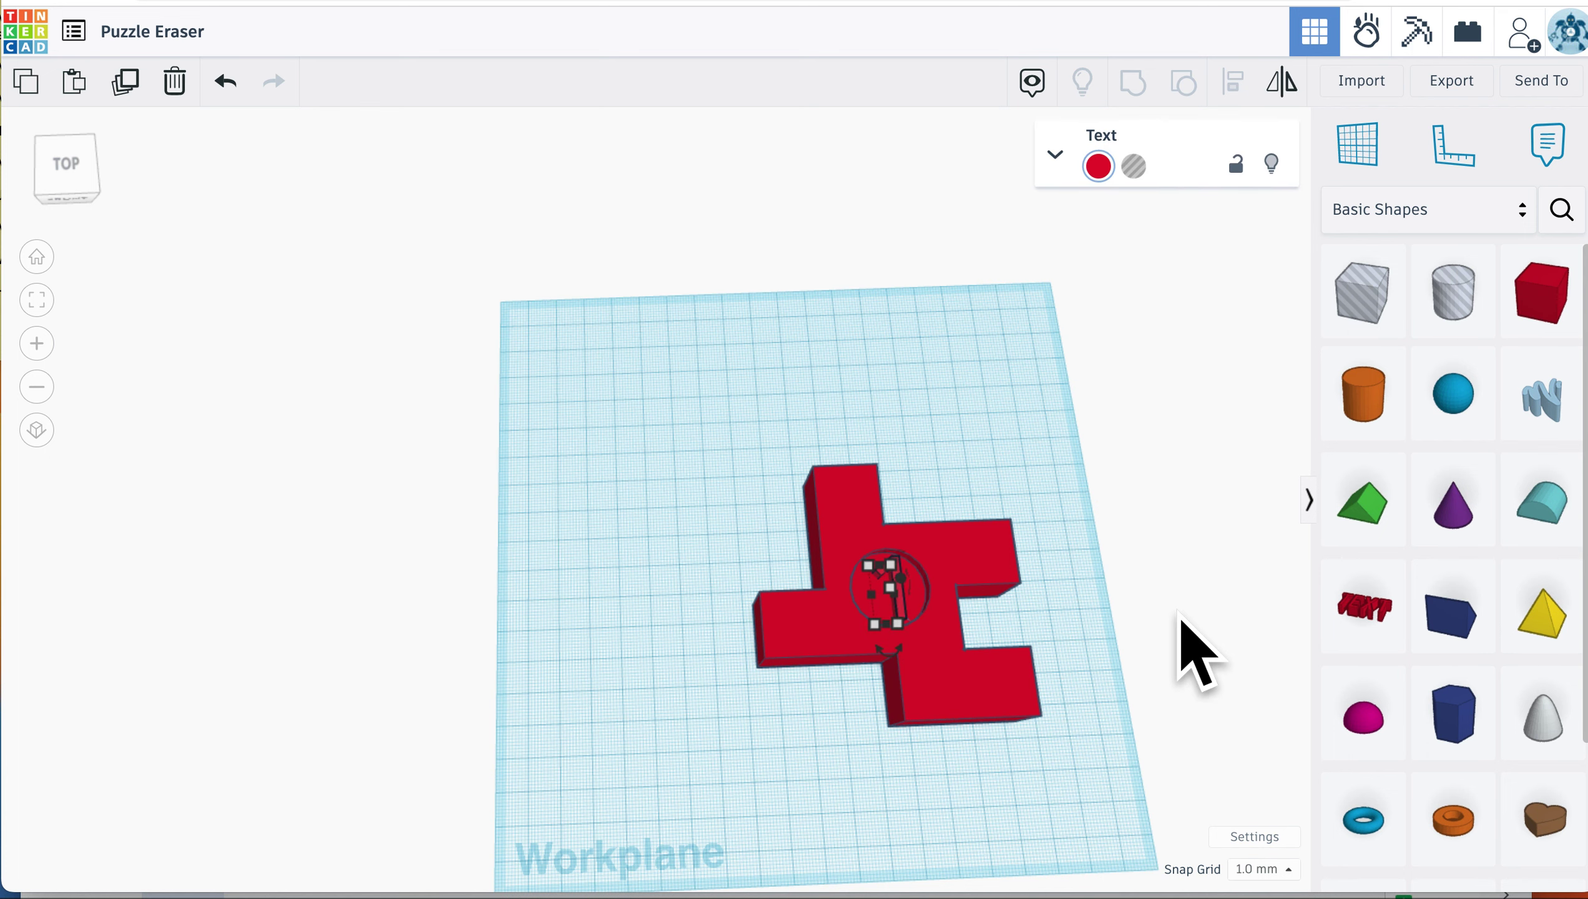
left_click(1110, 622)
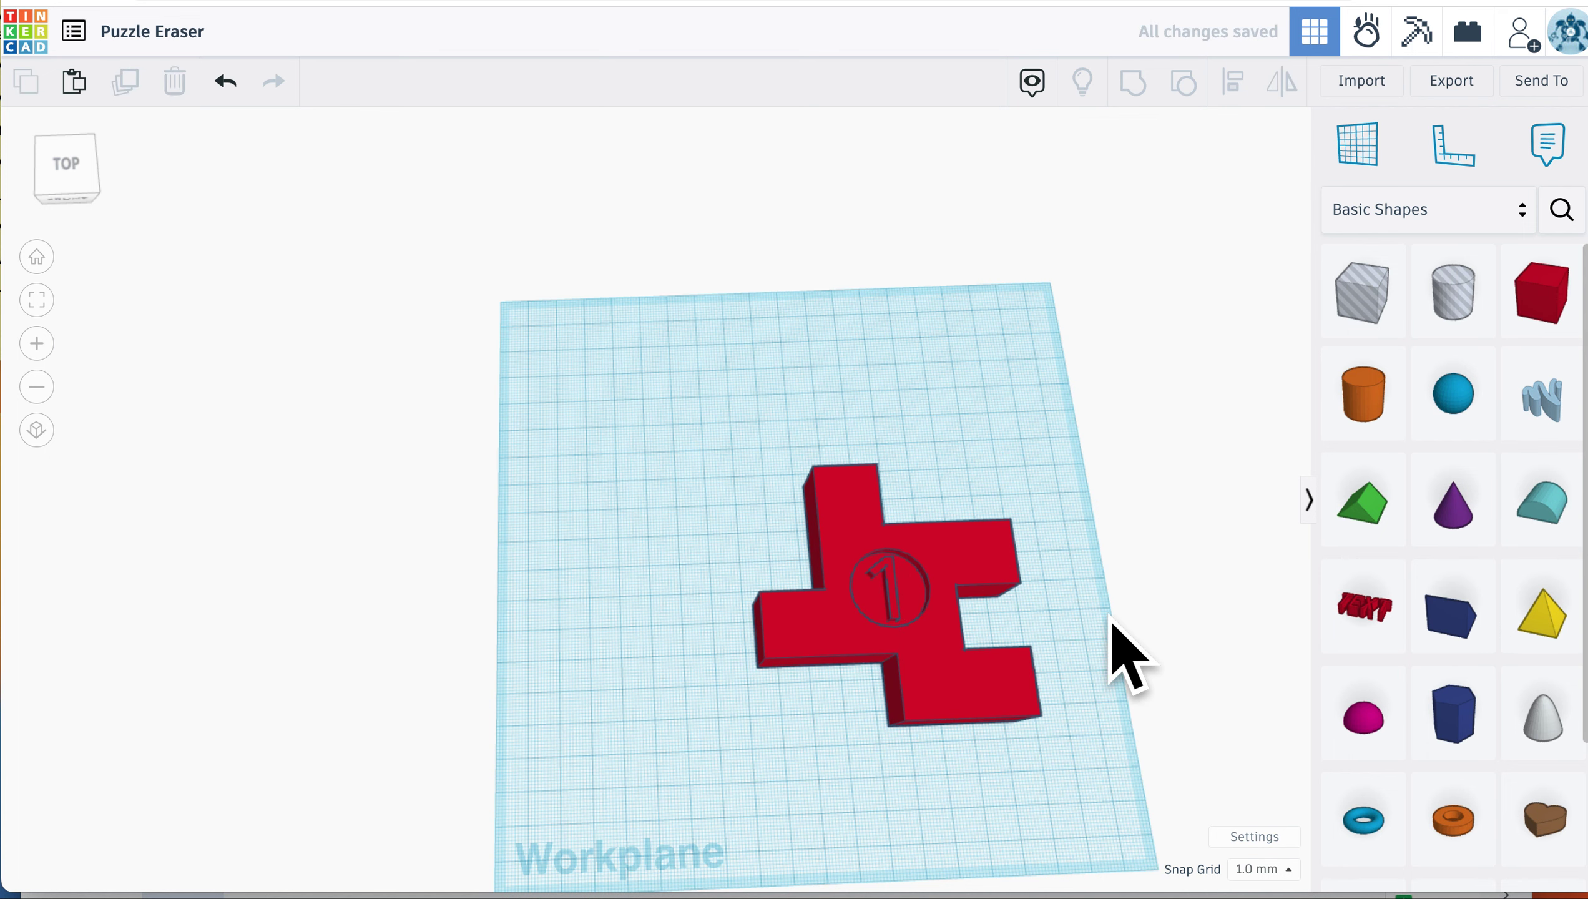
Step: Group the puzzle piece with its number into one shape and colour it yellow
right_click_drag(1110, 655, 822, 532)
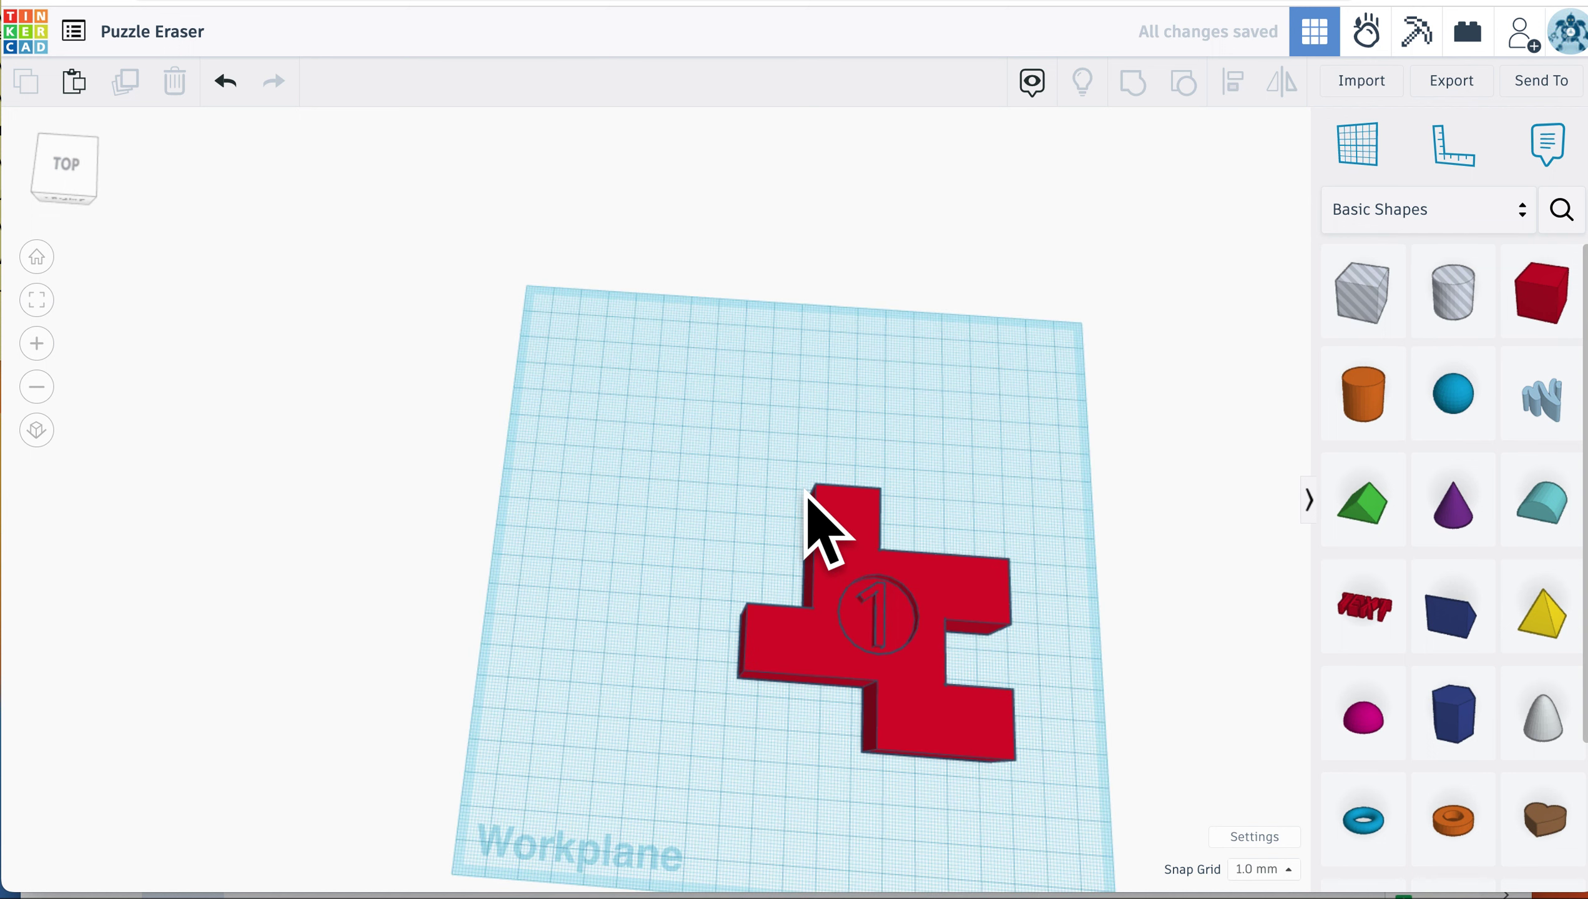
left_click_drag(956, 648, 1075, 777)
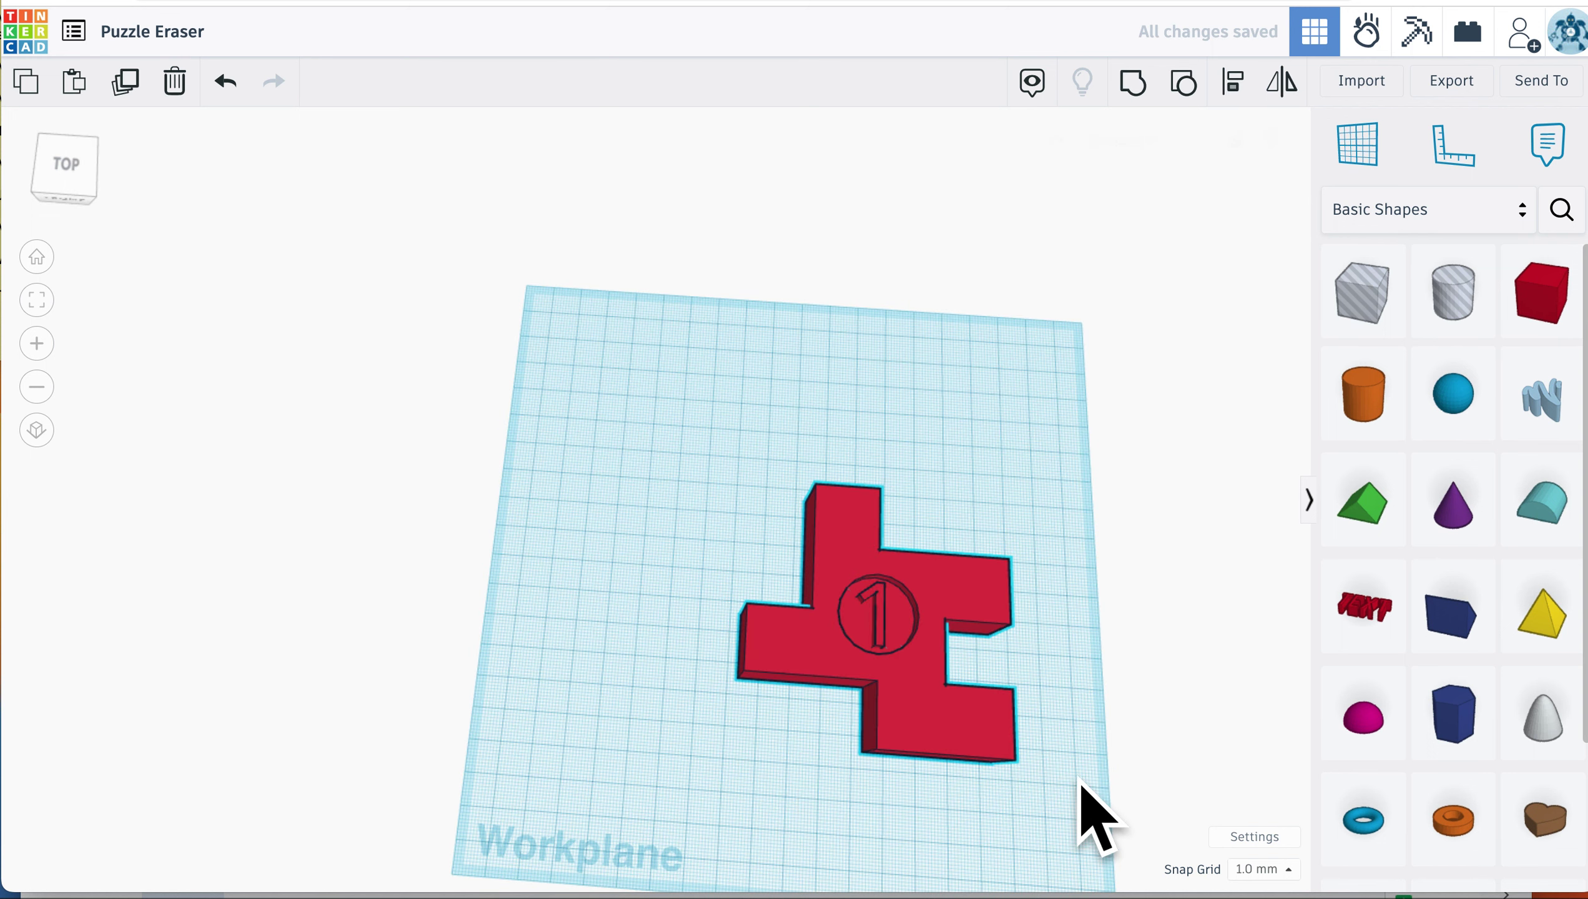
left_click(1130, 83)
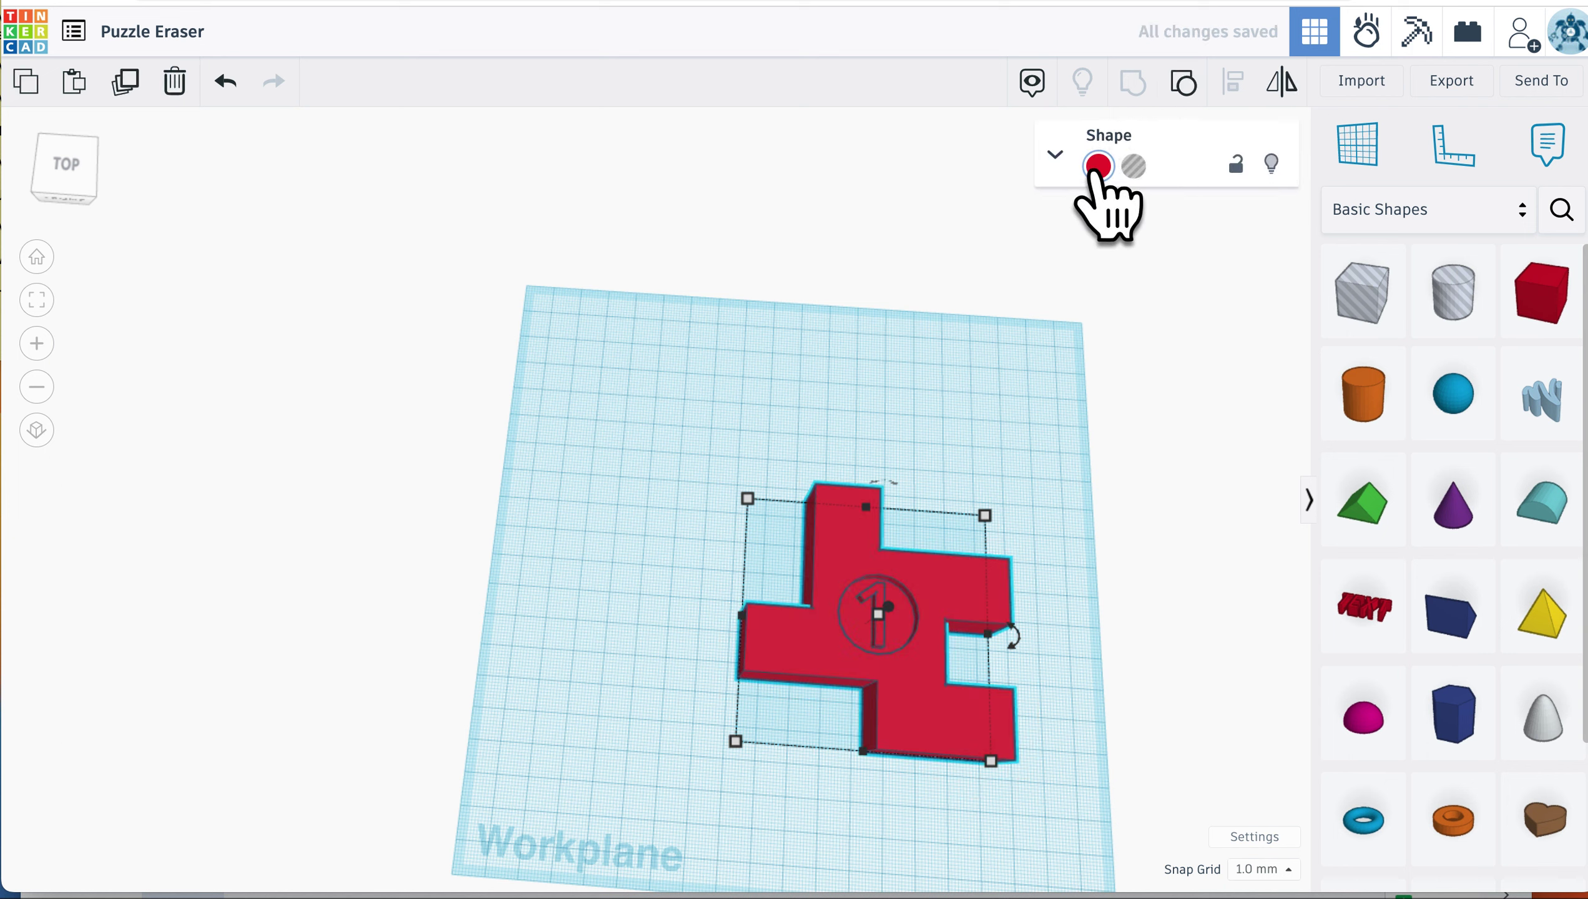
left_click(1099, 167)
left_click(1184, 303)
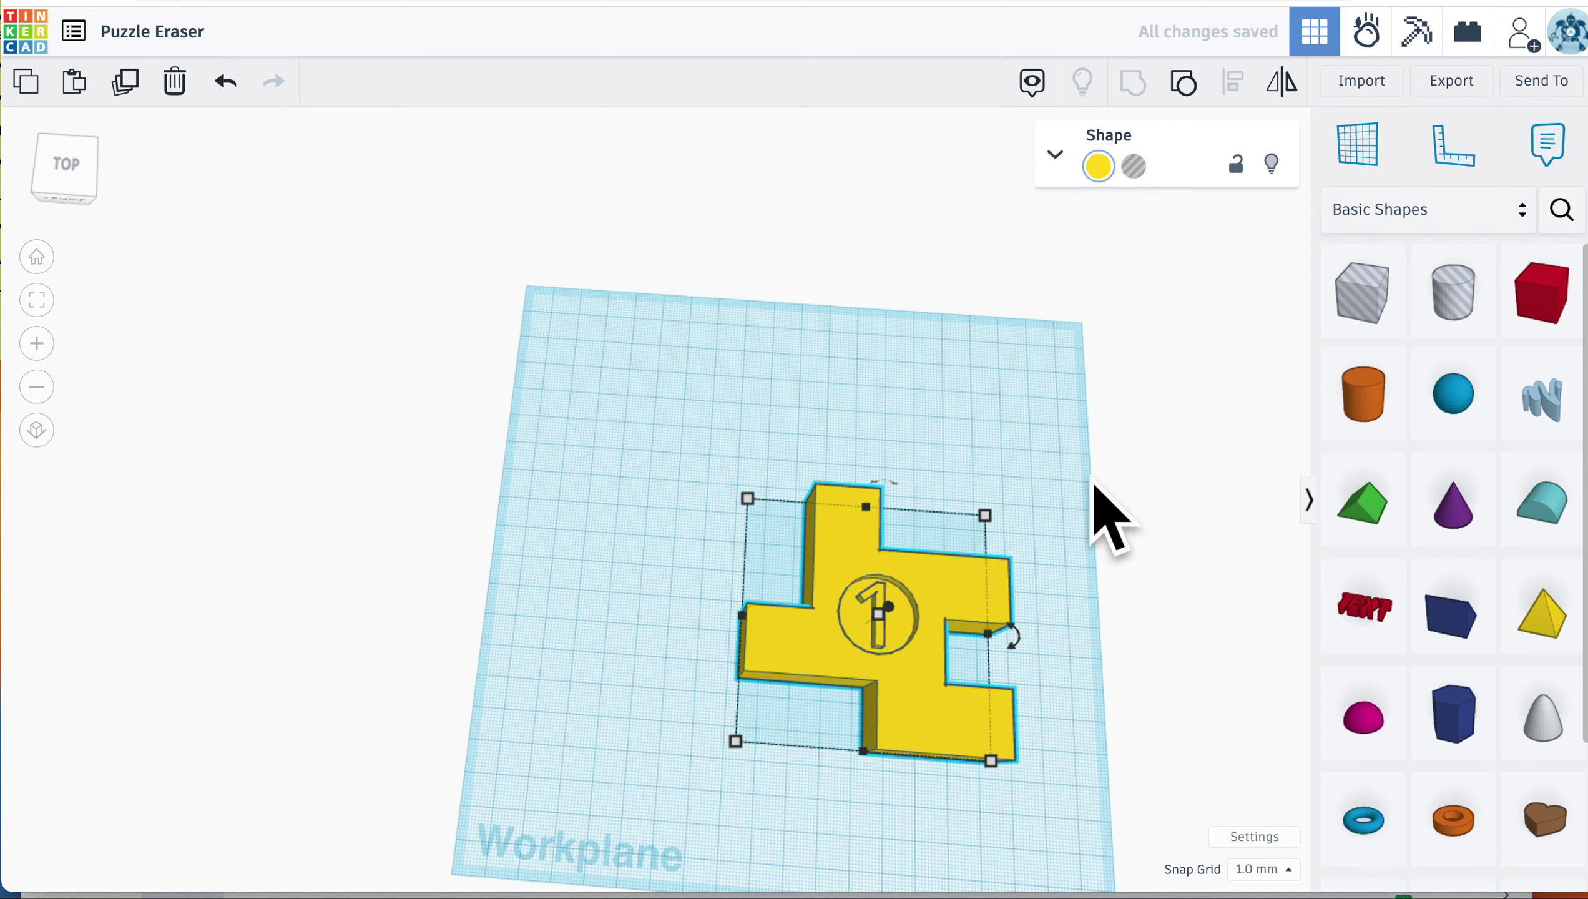
left_click(1077, 653)
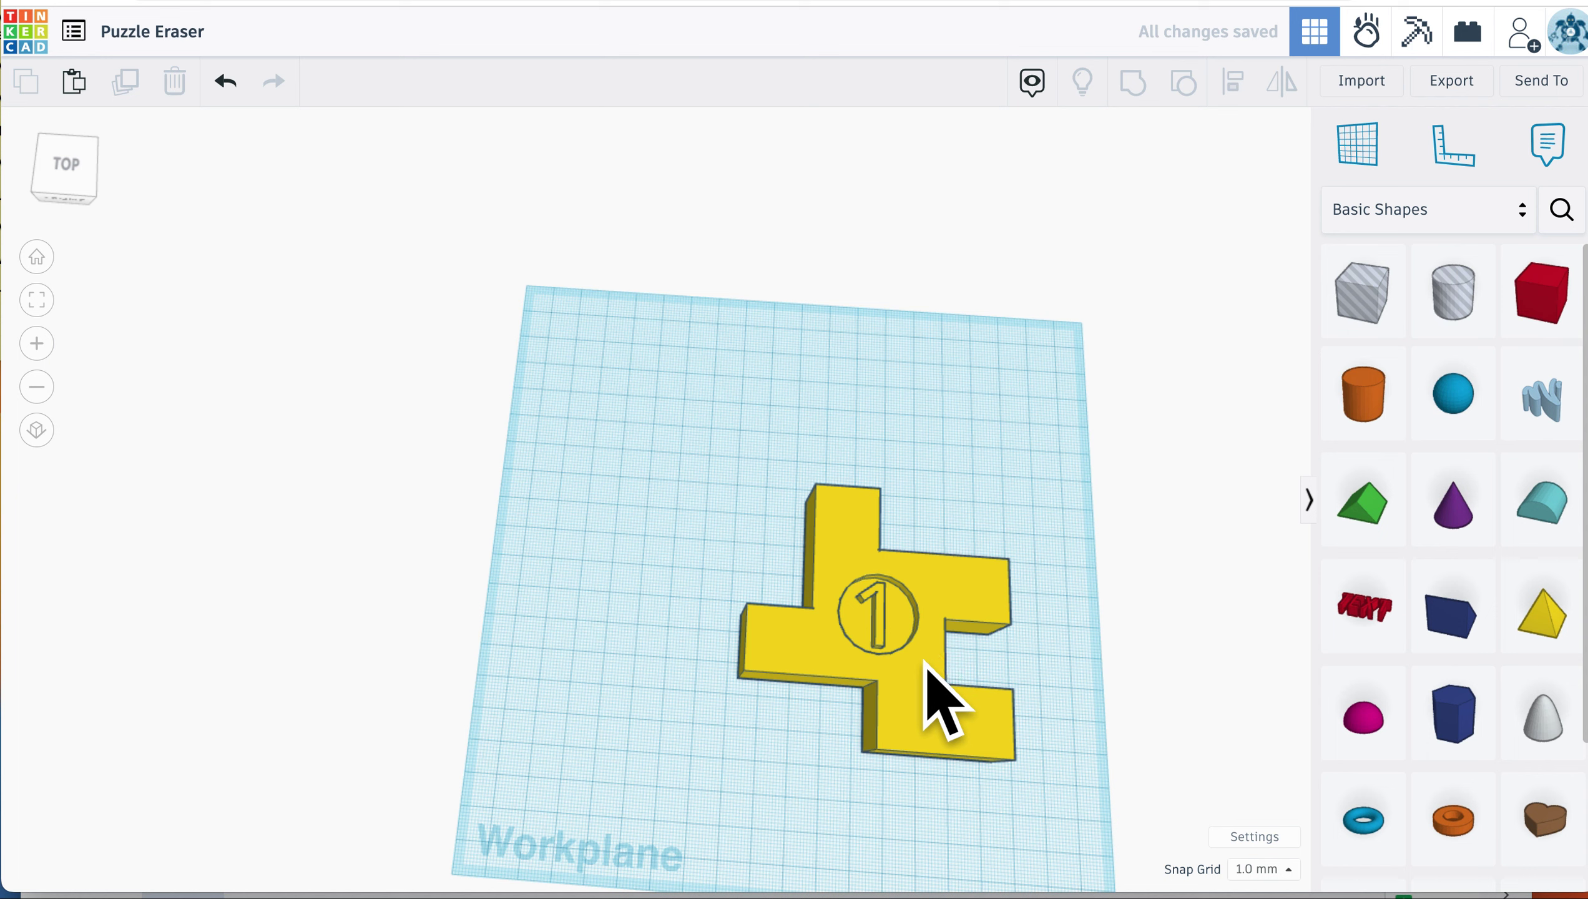
Step: Move the yellow puzzle piece about 76 mm left and 54 mm back on the workplane, and view it from the top
left_click_drag(842, 617, 654, 449)
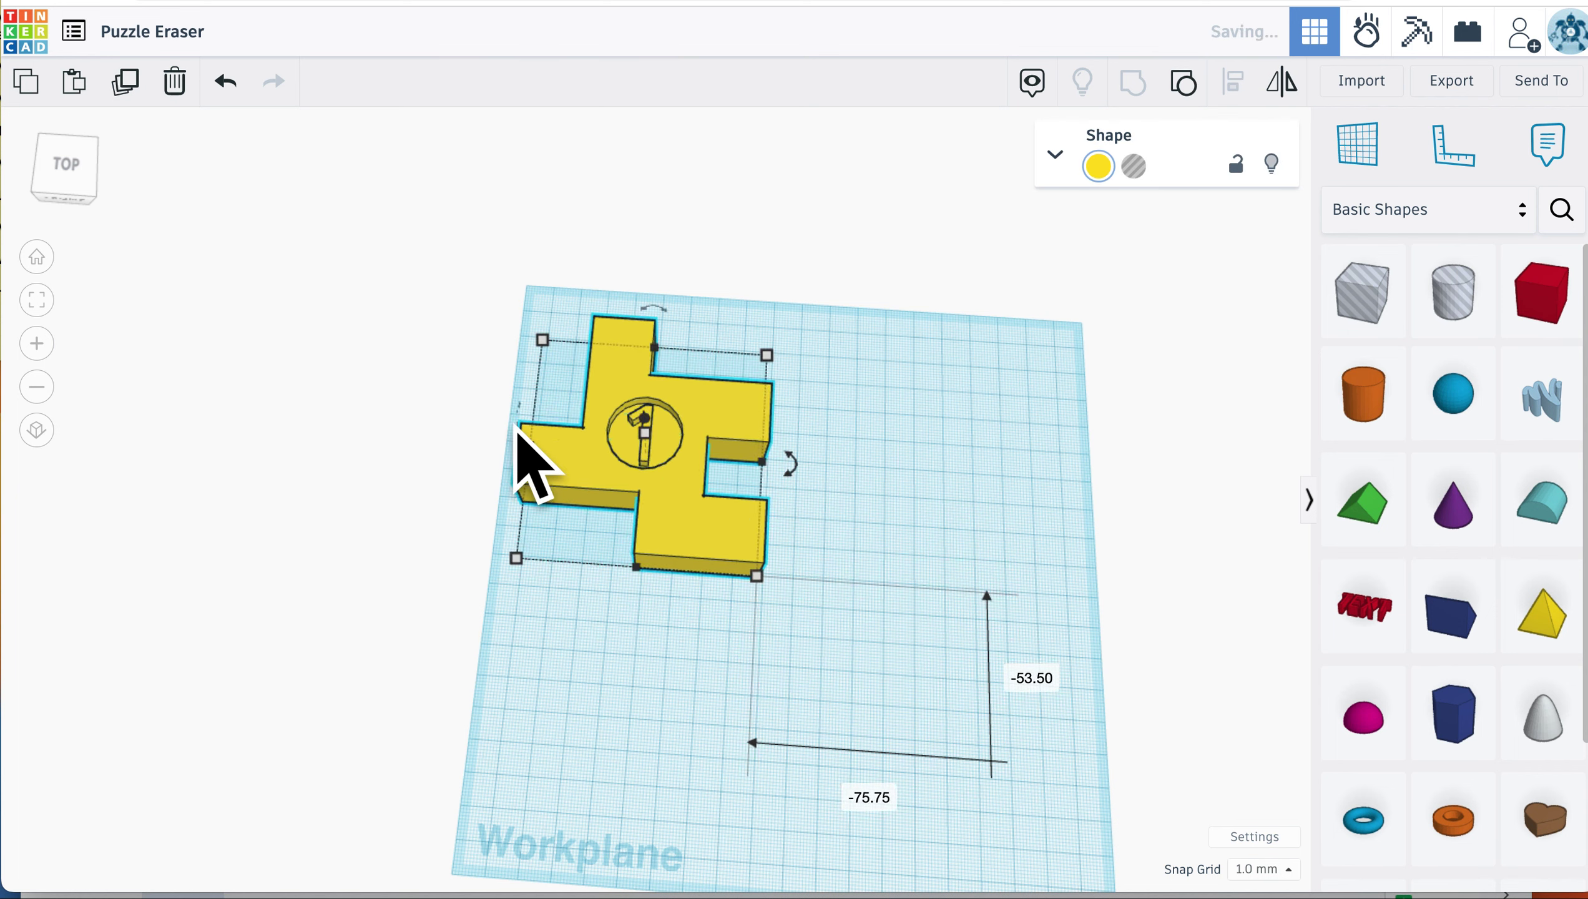
left_click(68, 162)
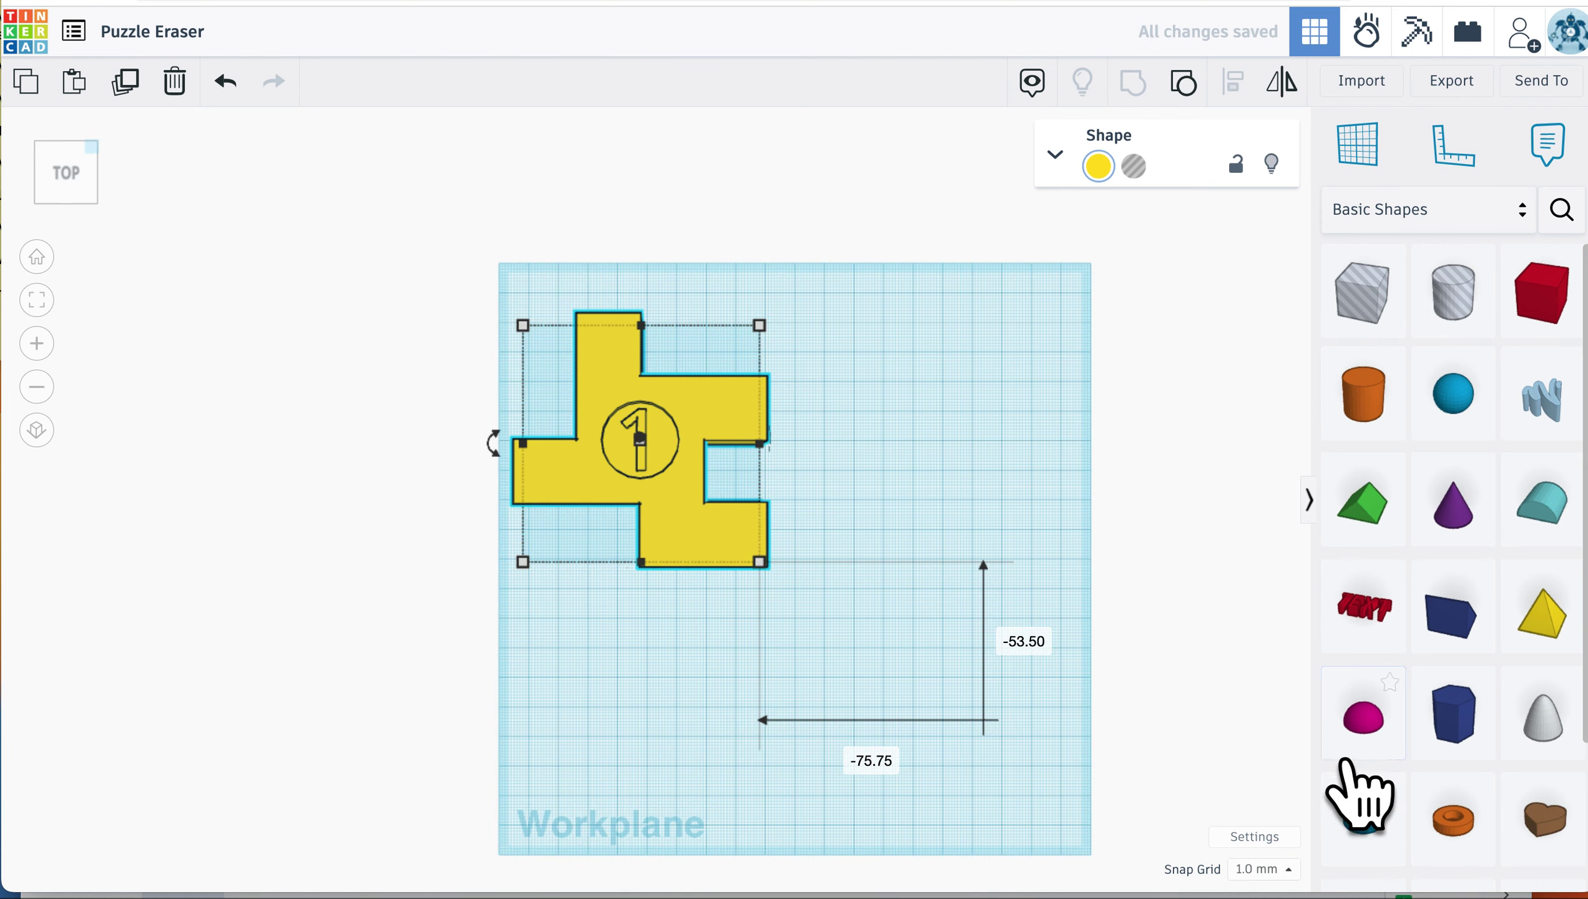
Step: Enlarge the workplane to a custom size of 400 mm wide by 400 mm long
left_click(1271, 844)
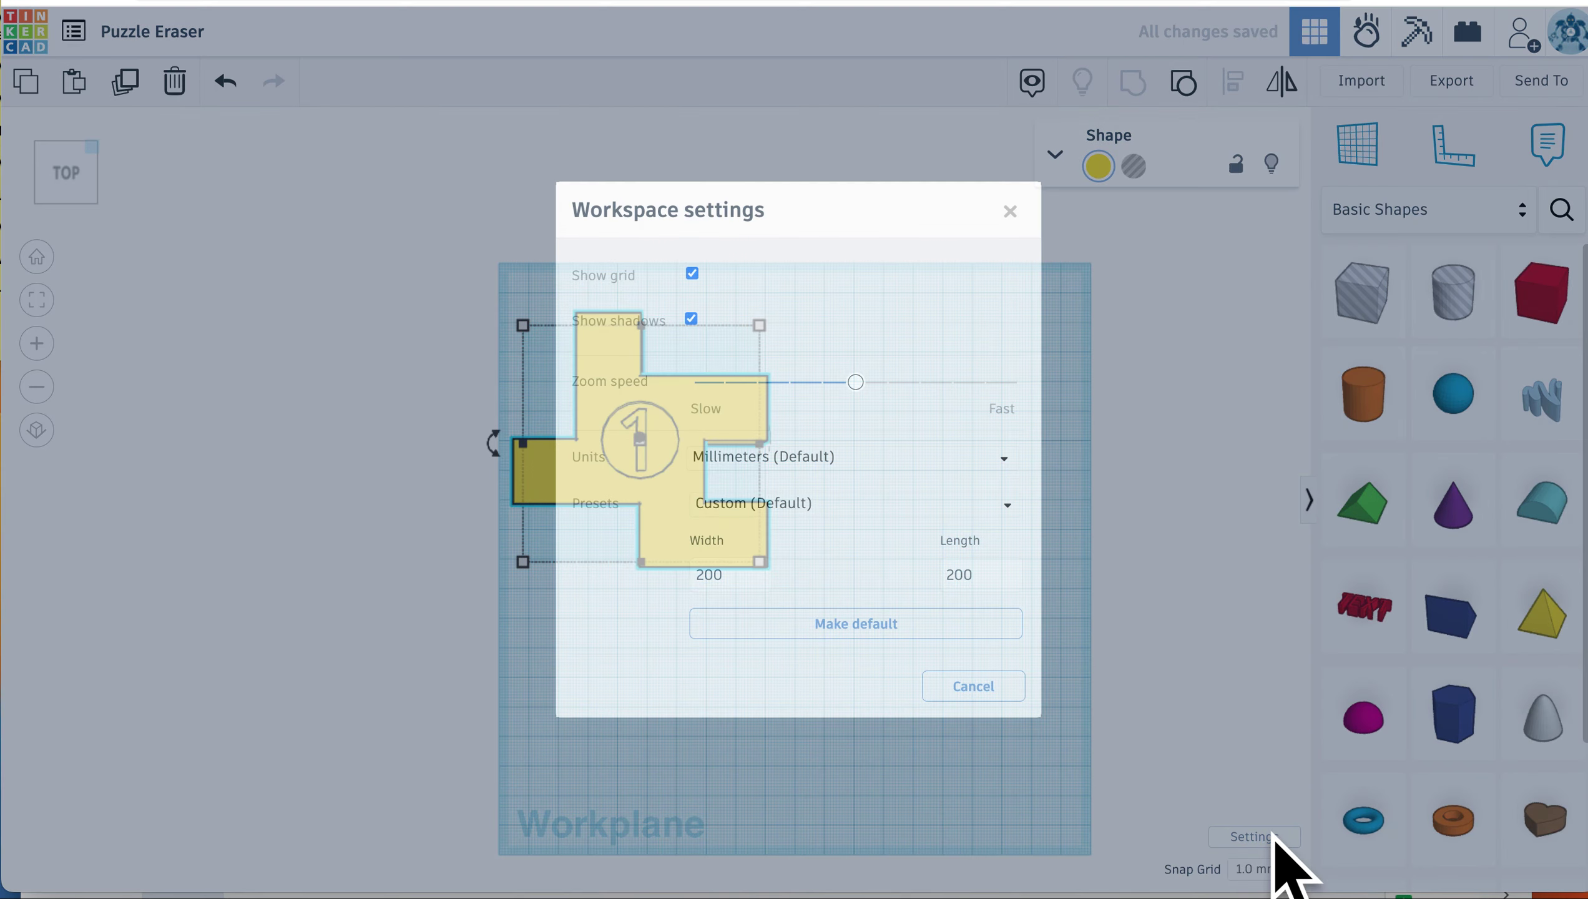
left_click(745, 570)
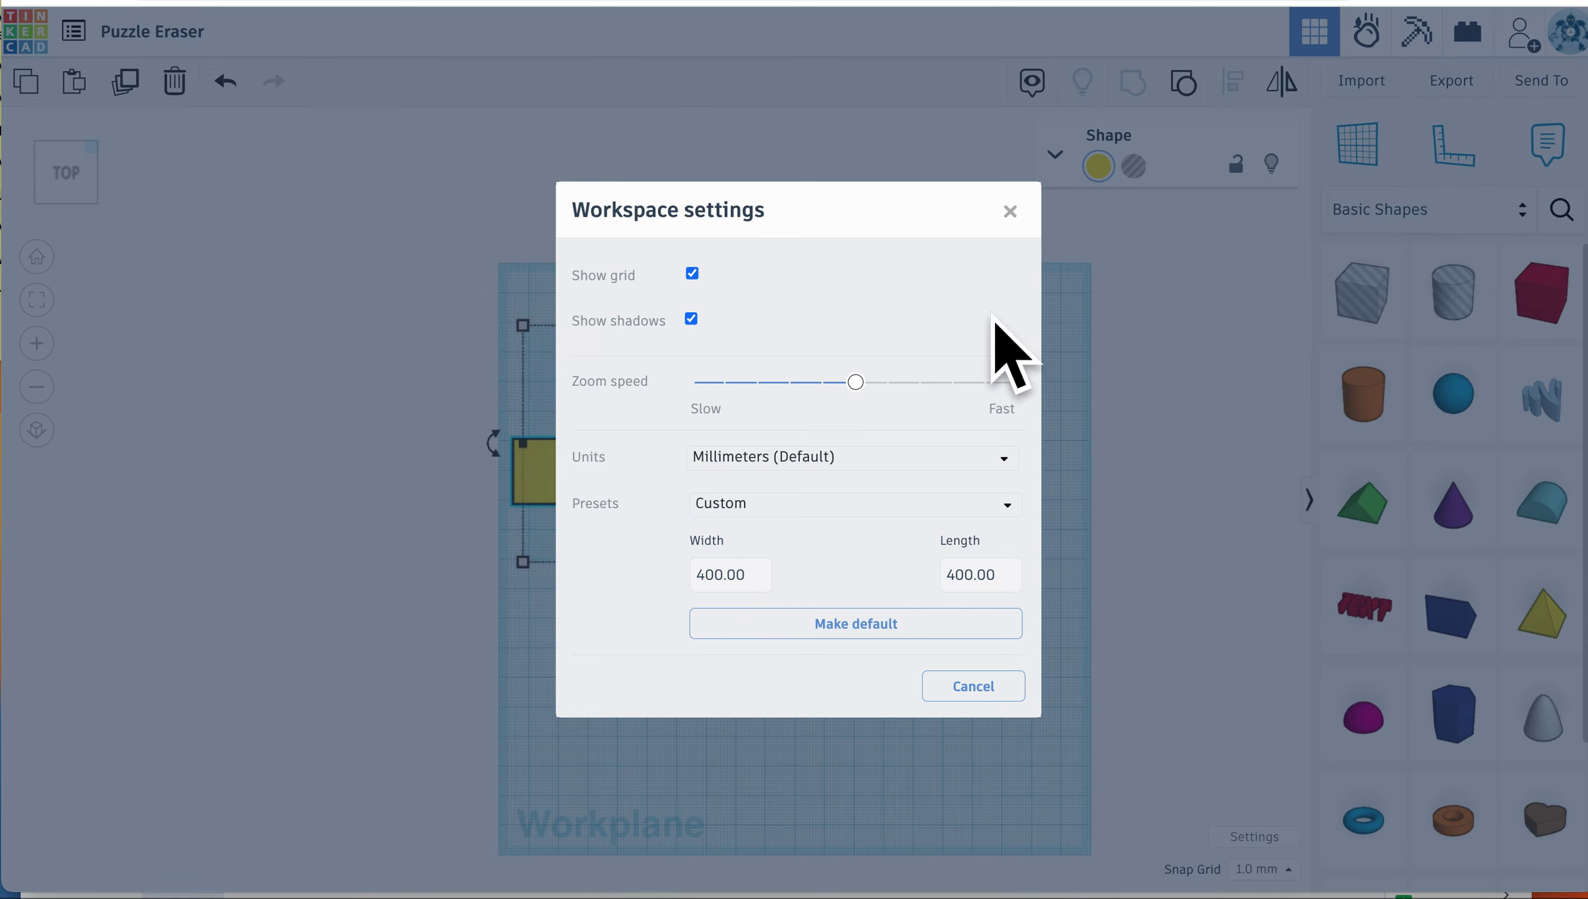
left_click(1010, 211)
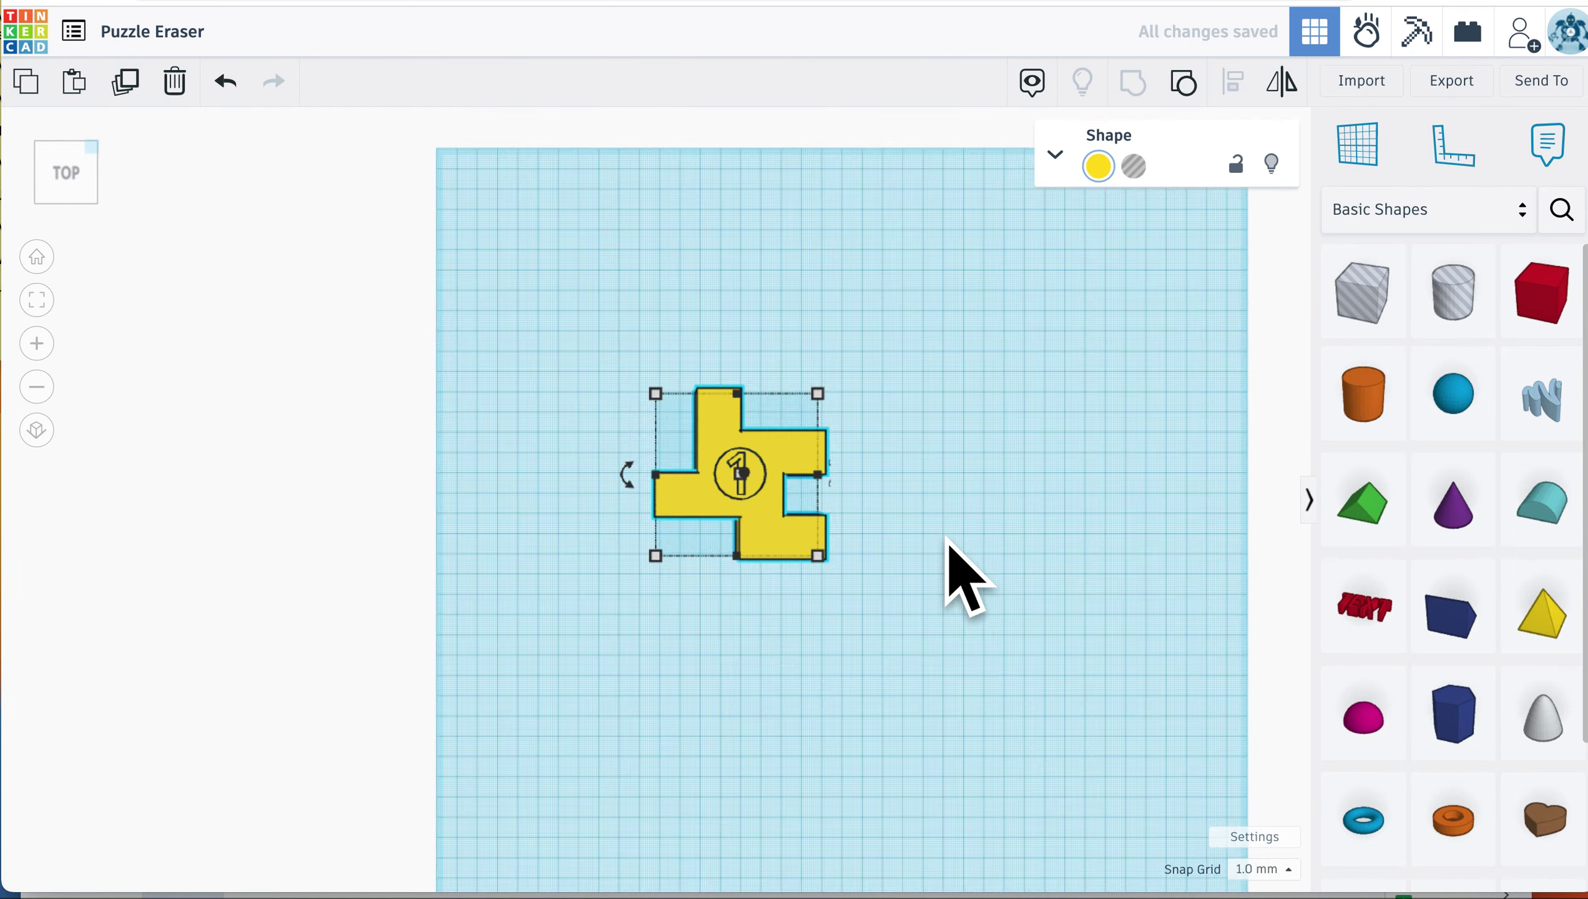
right_click_drag(957, 628, 992, 586)
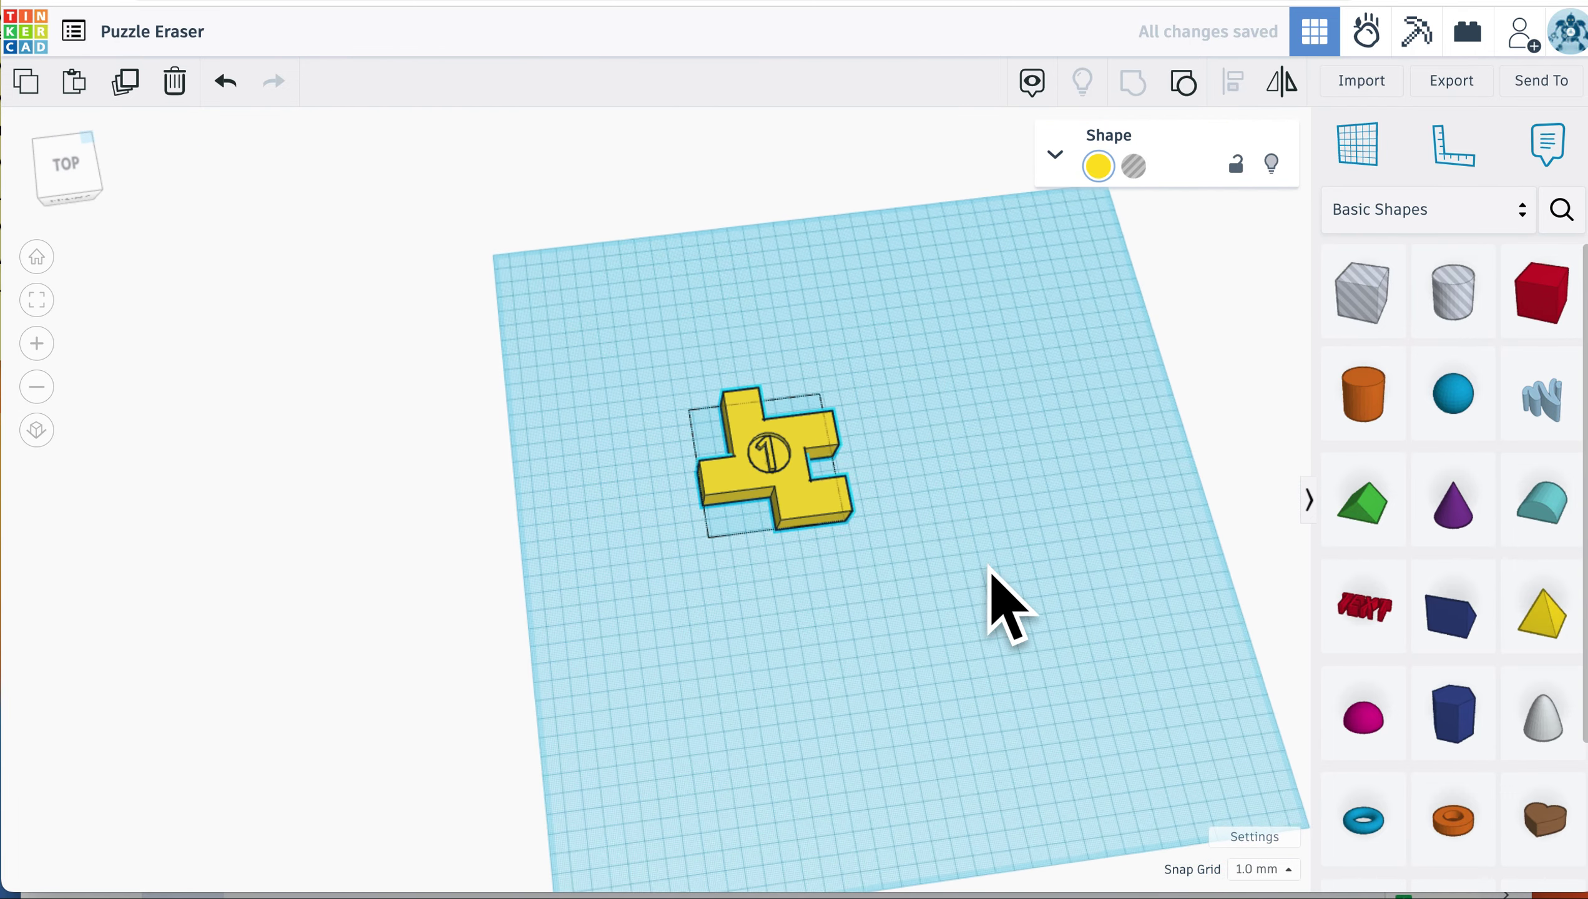